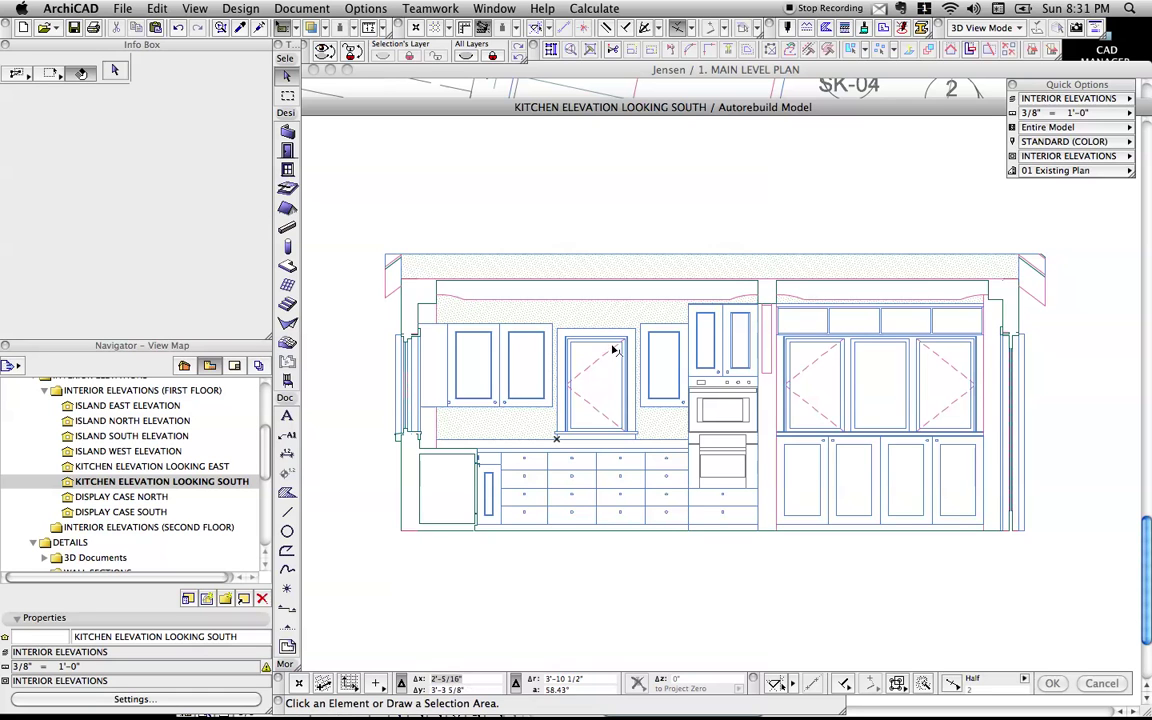
Enable Uniform Pen for Cut Elements in the model display settings of the kitchen elevation looking south.
{"action": "scroll", "coordinate": [445, 380], "scroll_direction": "up", "scroll_amount": 2}
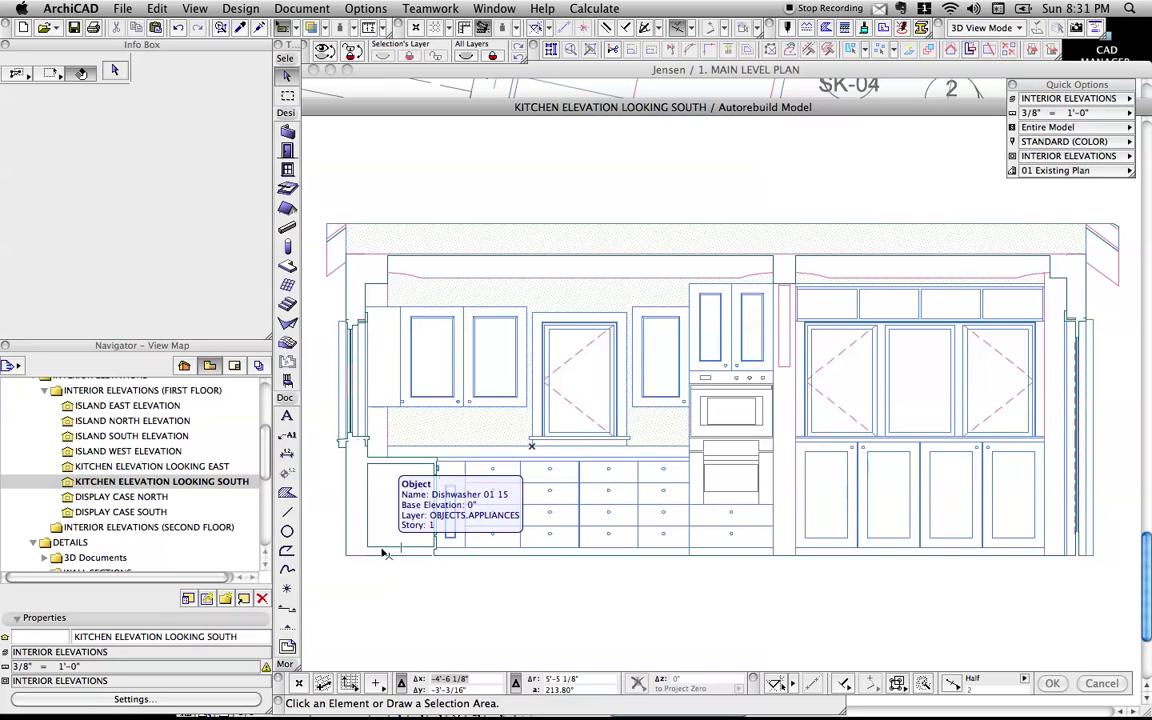
{"action": "mouse_move", "coordinate": [396, 433]}
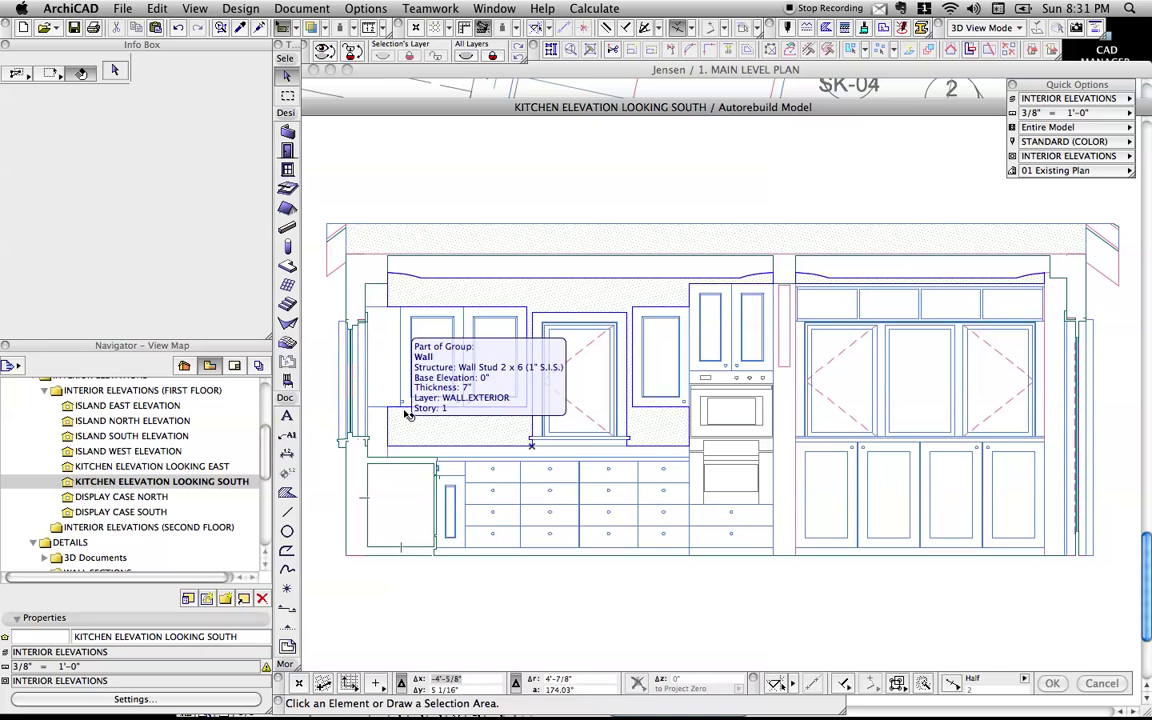
{"action": "middle_click_drag", "start_coordinate": [333, 334], "coordinate": [345, 321]}
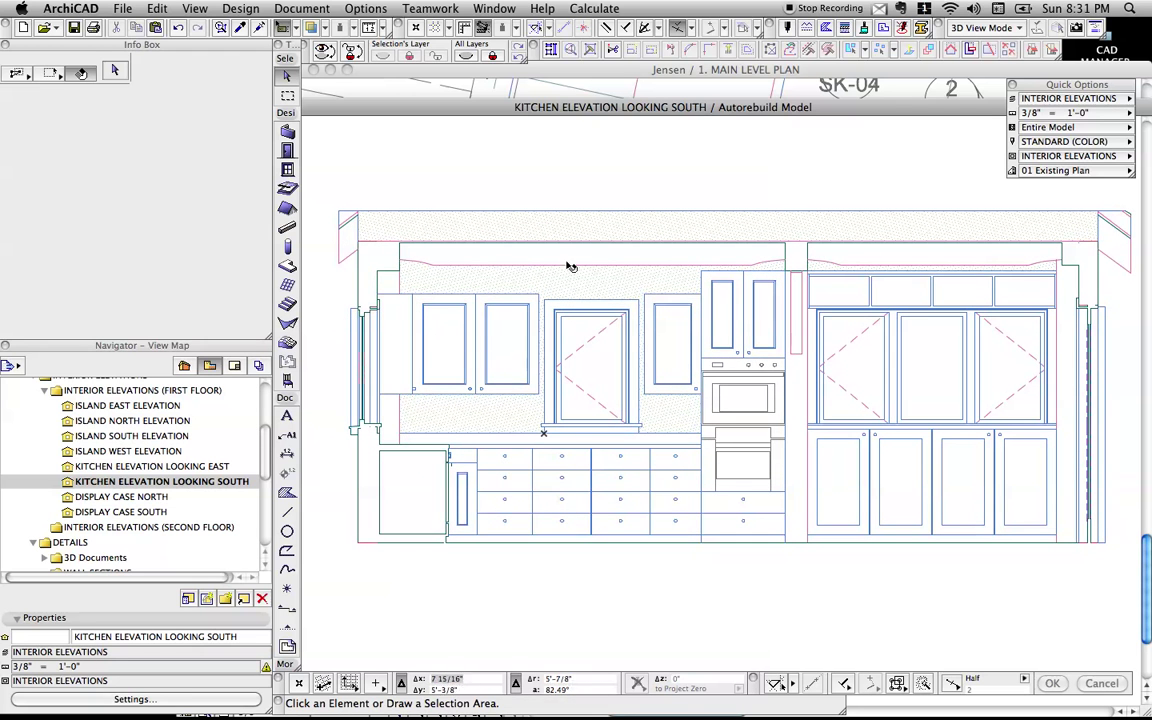
{"action": "right_click", "coordinate": [495, 157]}
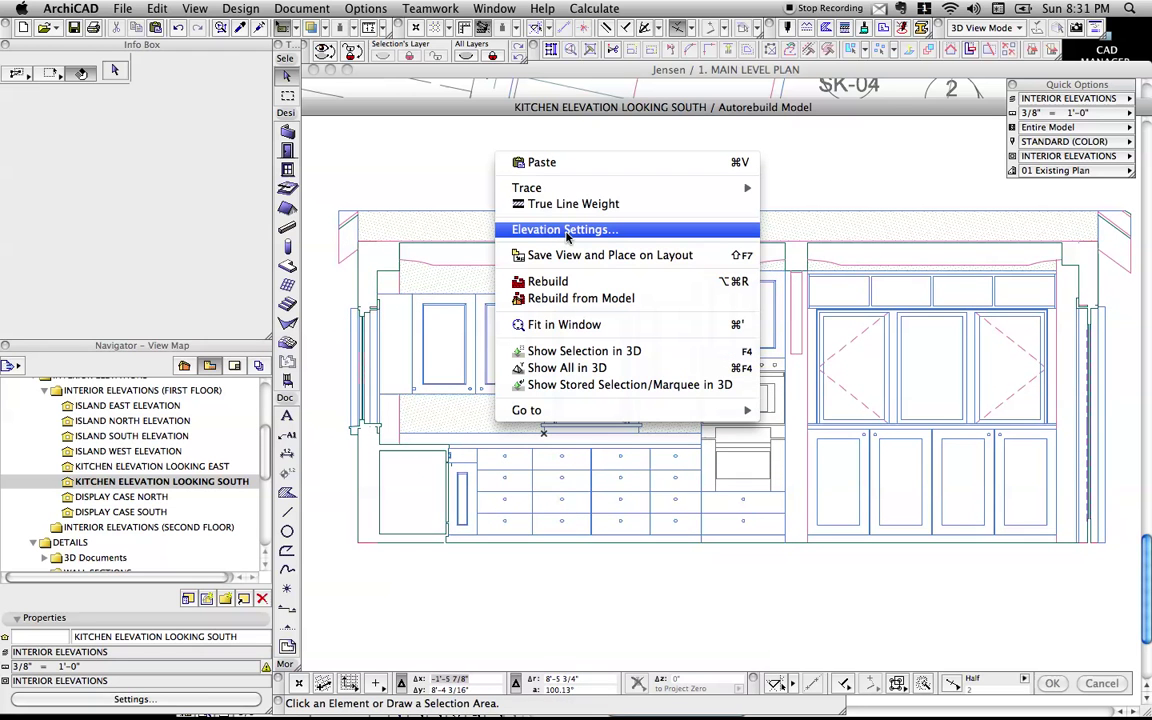
{"action": "left_click", "coordinate": [572, 232]}
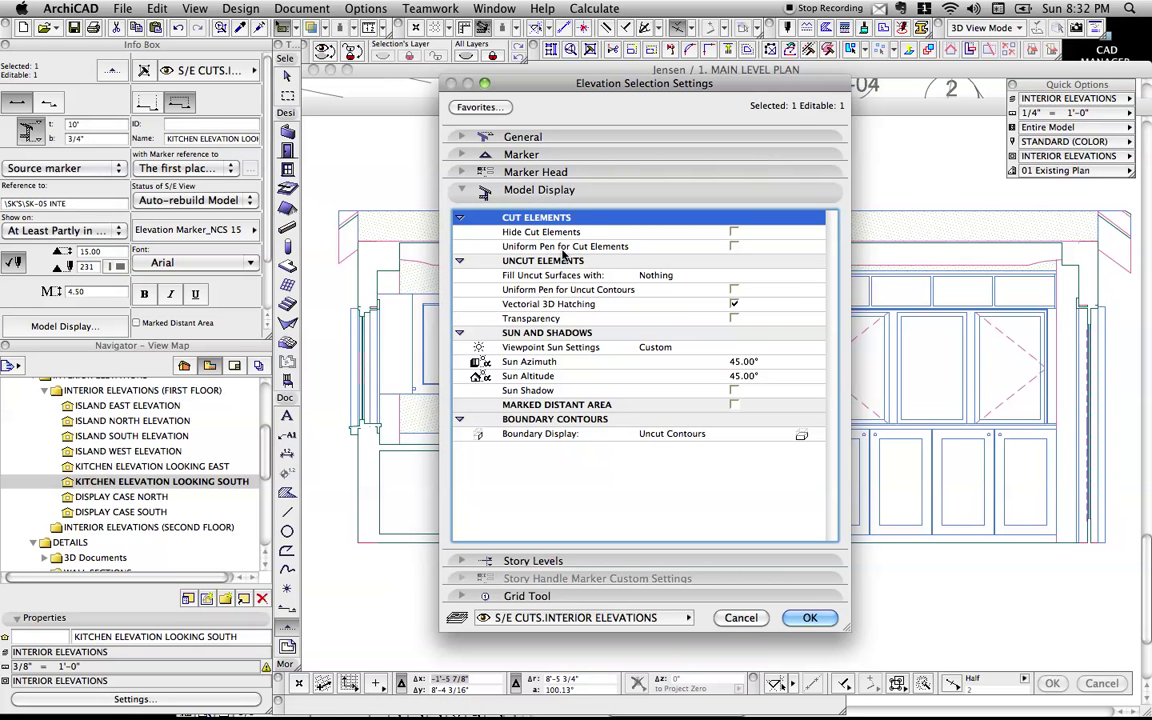
{"action": "left_click", "coordinate": [735, 247]}
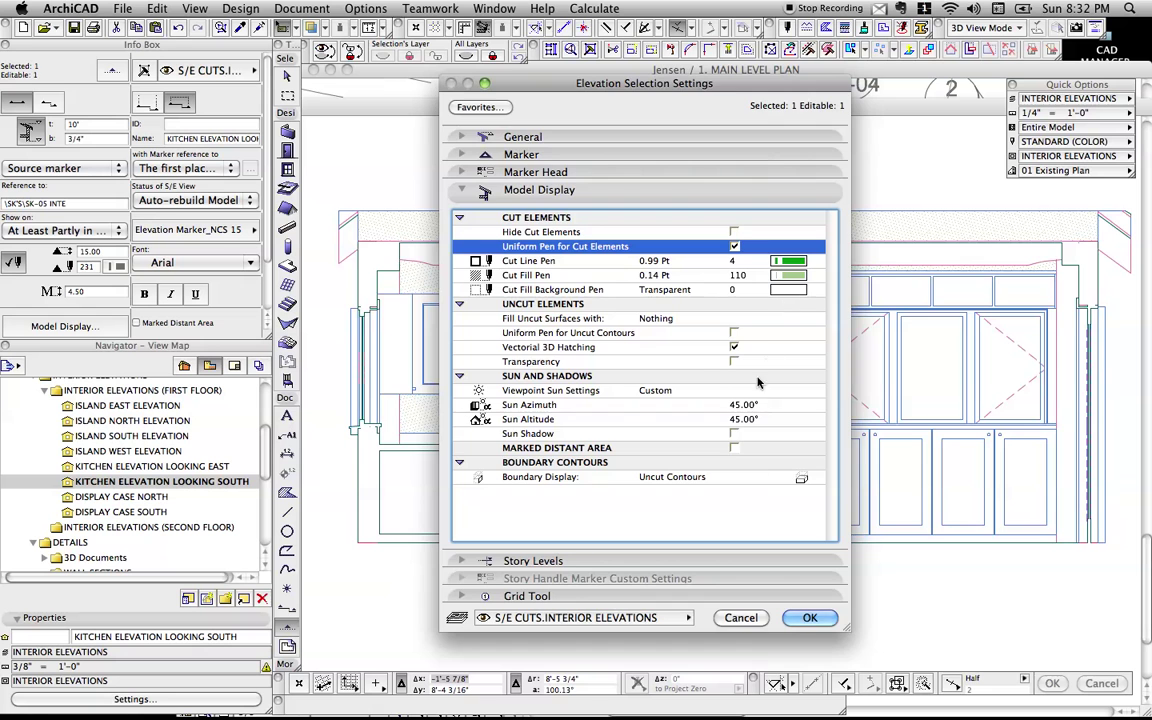
{"action": "left_click", "coordinate": [809, 617]}
Select every element in the kitchen elevation and copy the selection.
{"action": "scroll", "coordinate": [573, 432], "scroll_direction": "up", "scroll_amount": 3}
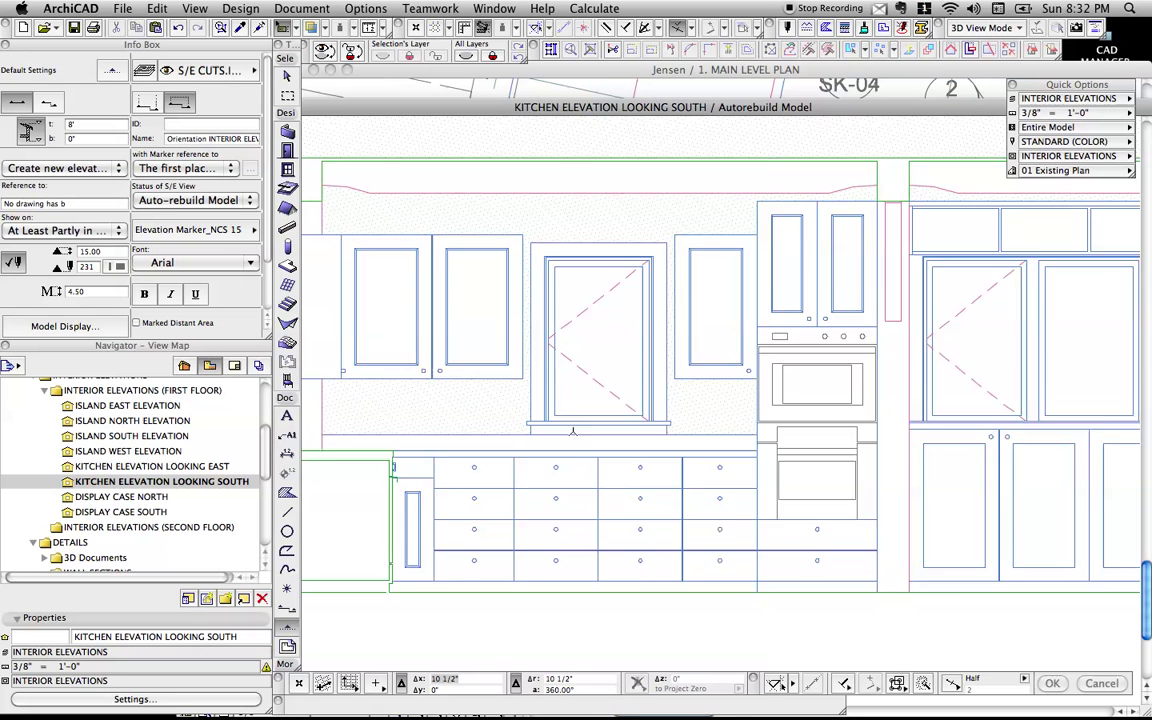
{"action": "middle_click_drag", "start_coordinate": [573, 432], "coordinate": [711, 435]}
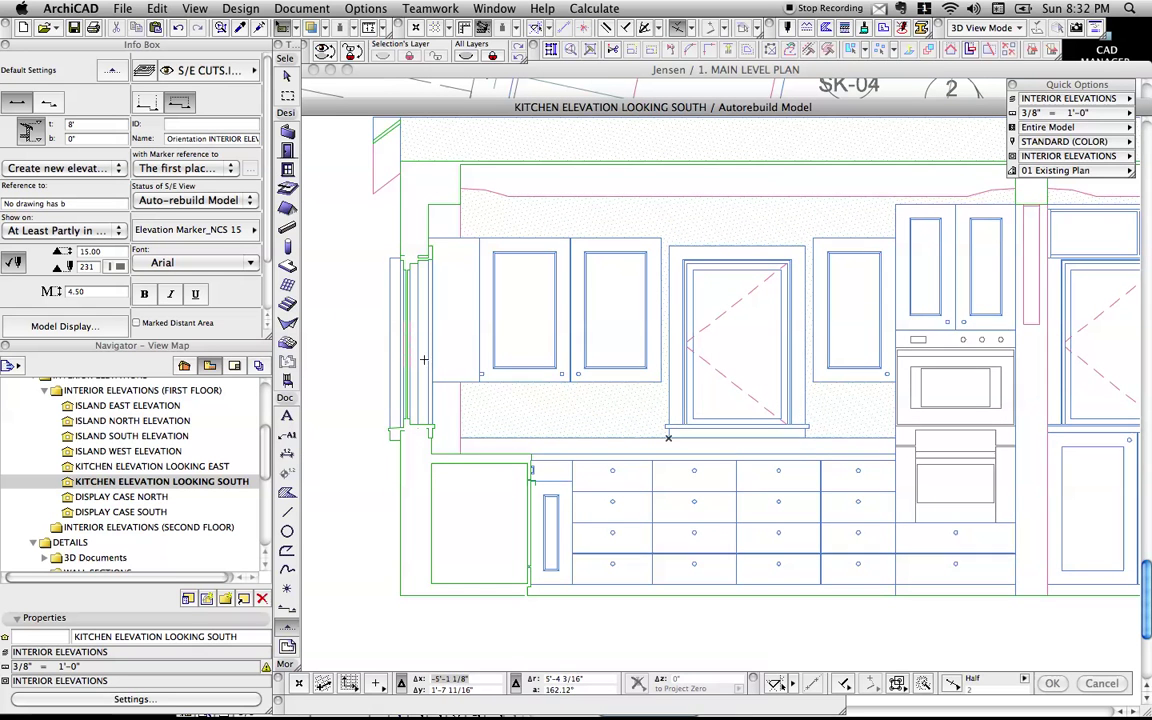
{"action": "scroll", "coordinate": [514, 483], "scroll_direction": "up", "scroll_amount": 3}
{"action": "scroll", "coordinate": [644, 401], "scroll_direction": "down", "scroll_amount": 5}
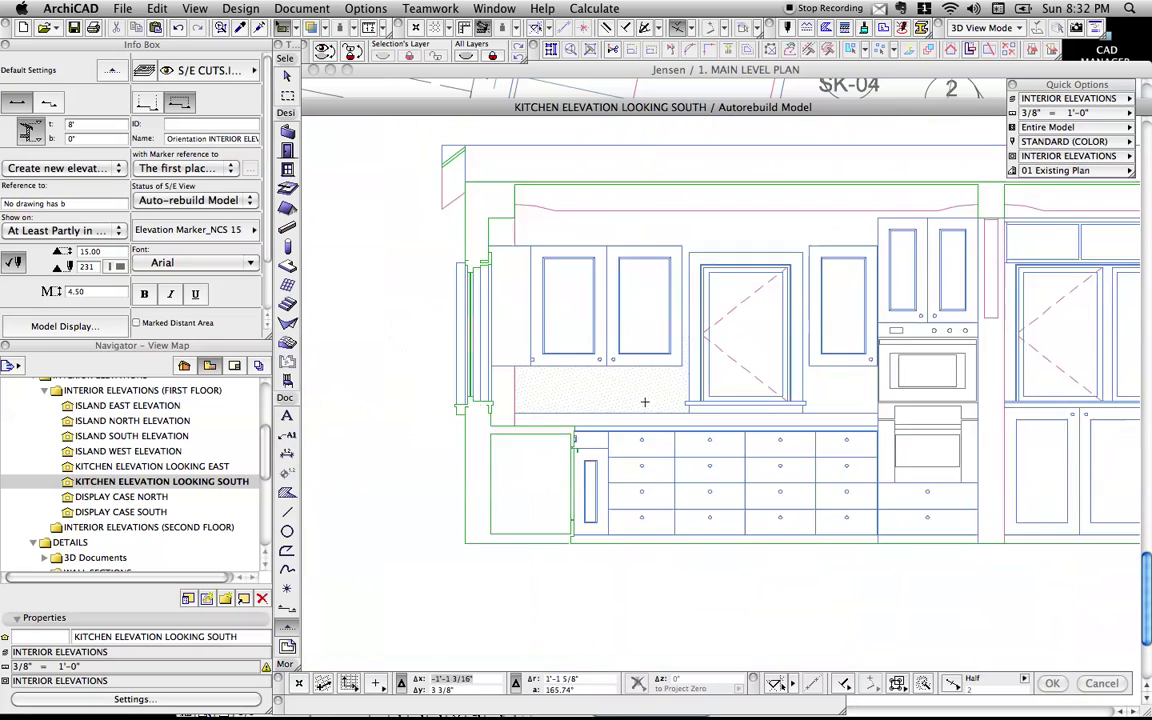
{"action": "scroll", "coordinate": [644, 401], "scroll_direction": "down", "scroll_amount": 2}
{"action": "key", "text": "super+a"}
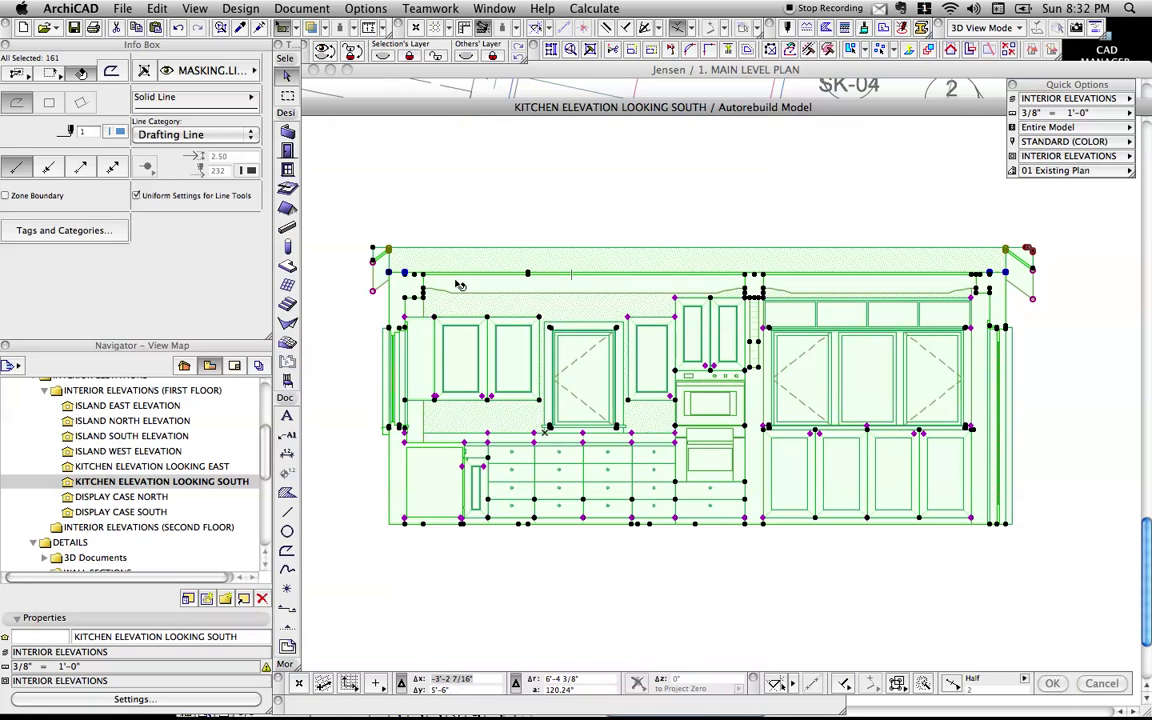
{"action": "left_click", "coordinate": [145, 7]}
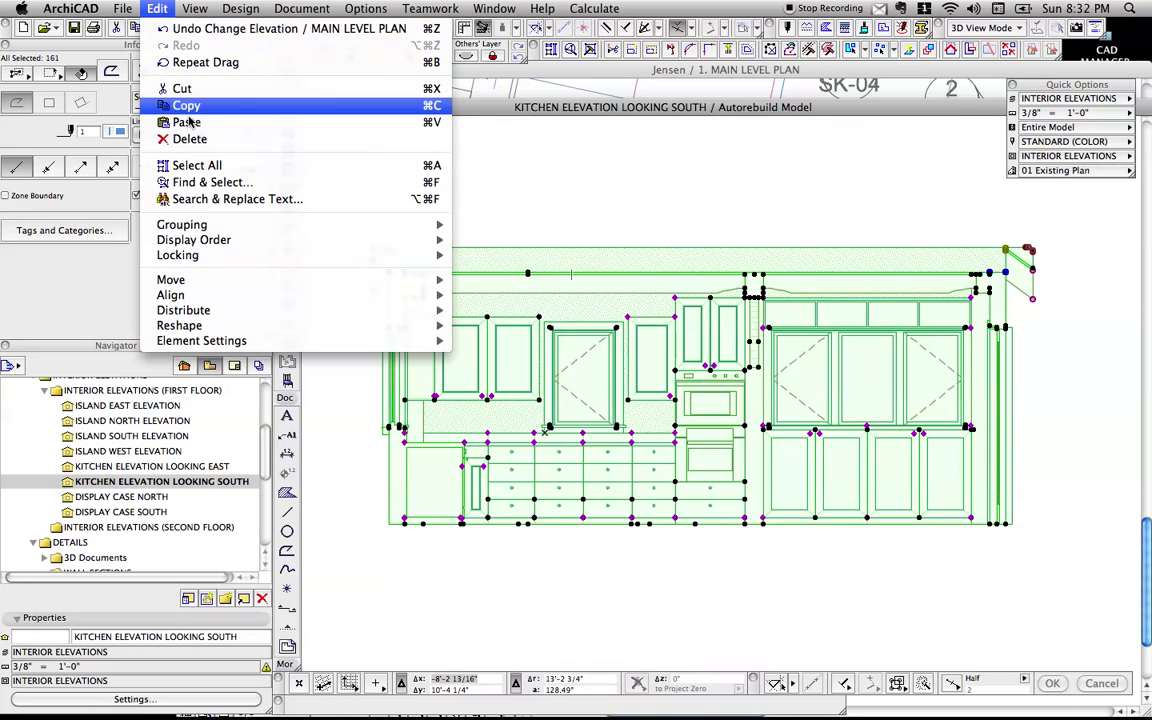
{"action": "left_click", "coordinate": [489, 190]}
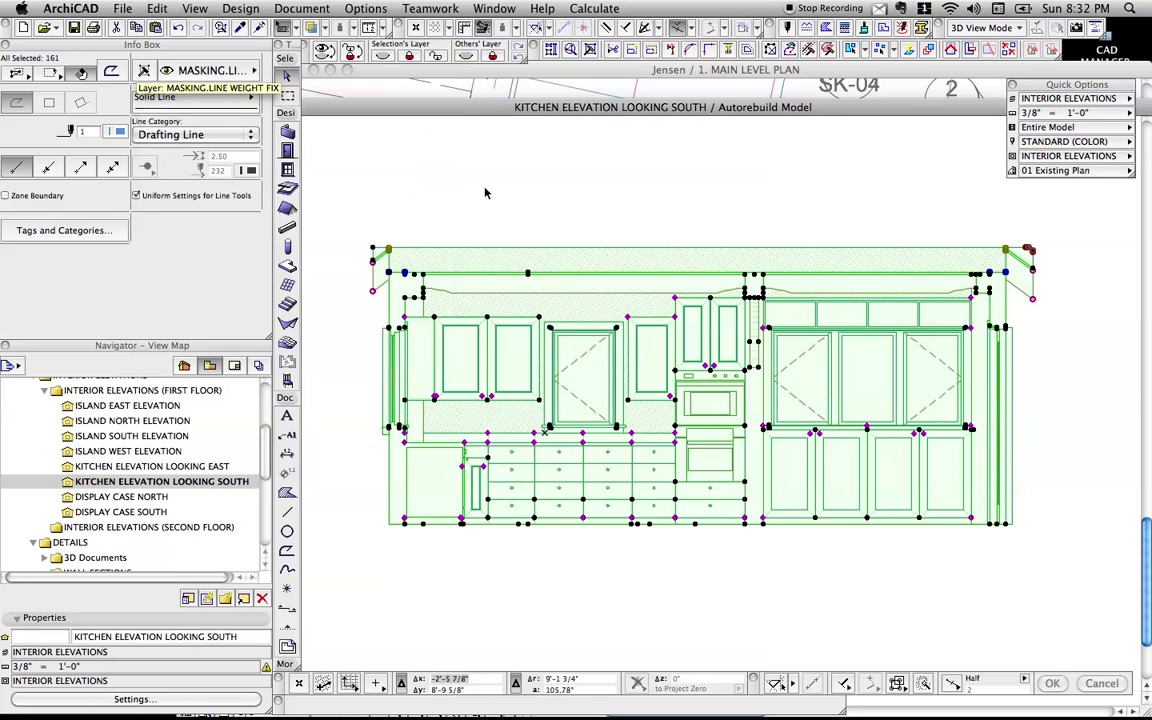
Paste the copied elevation as a duplicate directly below the original, leaving clear space between them.
{"action": "scroll", "coordinate": [568, 196], "scroll_direction": "down", "scroll_amount": 1}
{"action": "middle_click_drag", "start_coordinate": [568, 197], "coordinate": [567, 181]}
{"action": "scroll", "coordinate": [562, 186], "scroll_direction": "down", "scroll_amount": 4}
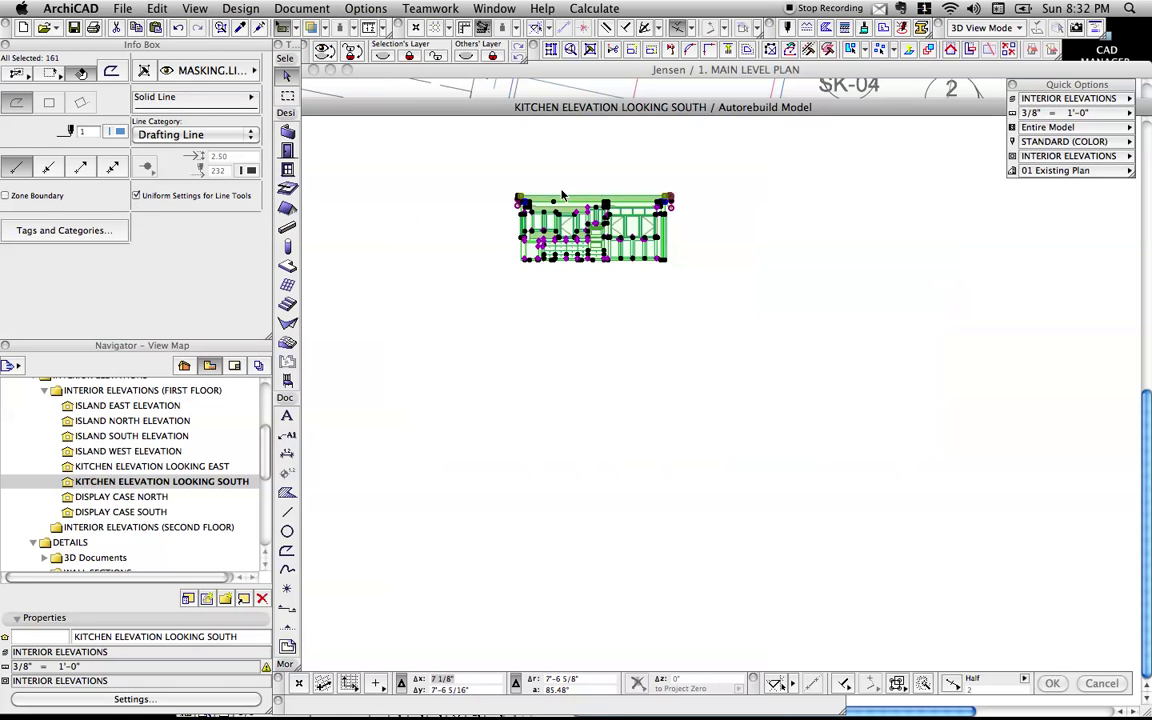
{"action": "key", "text": "Escape"}
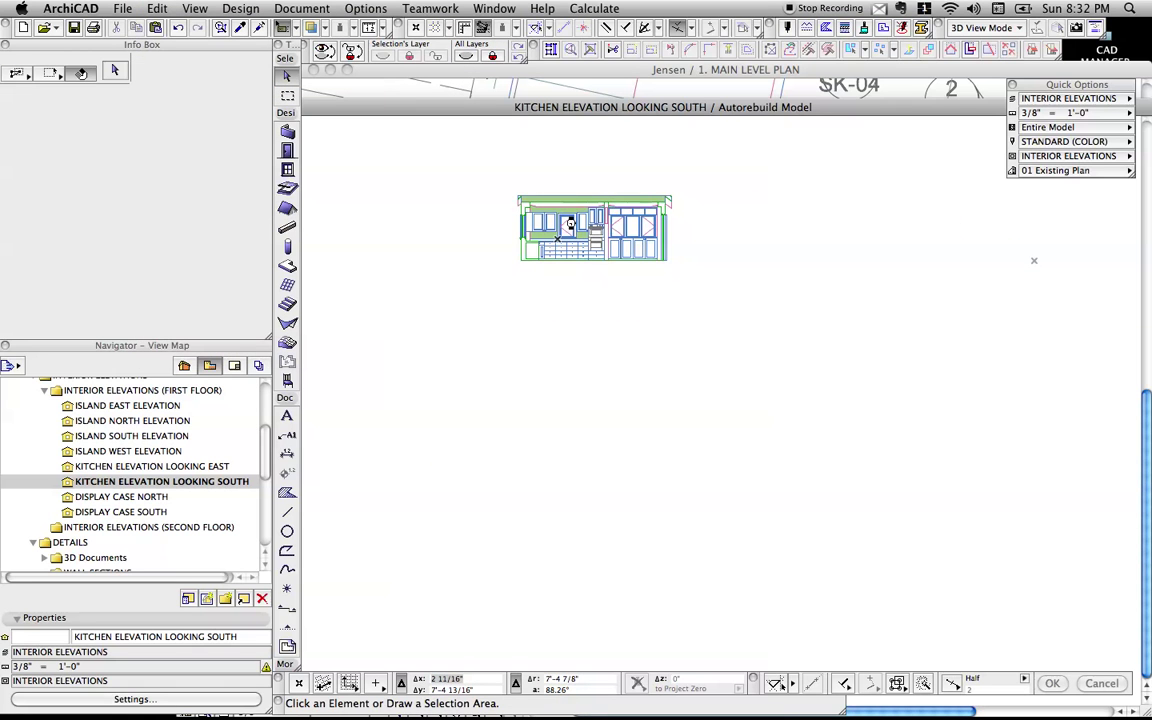
{"action": "key", "text": "super+v"}
{"action": "left_click", "coordinate": [574, 215]}
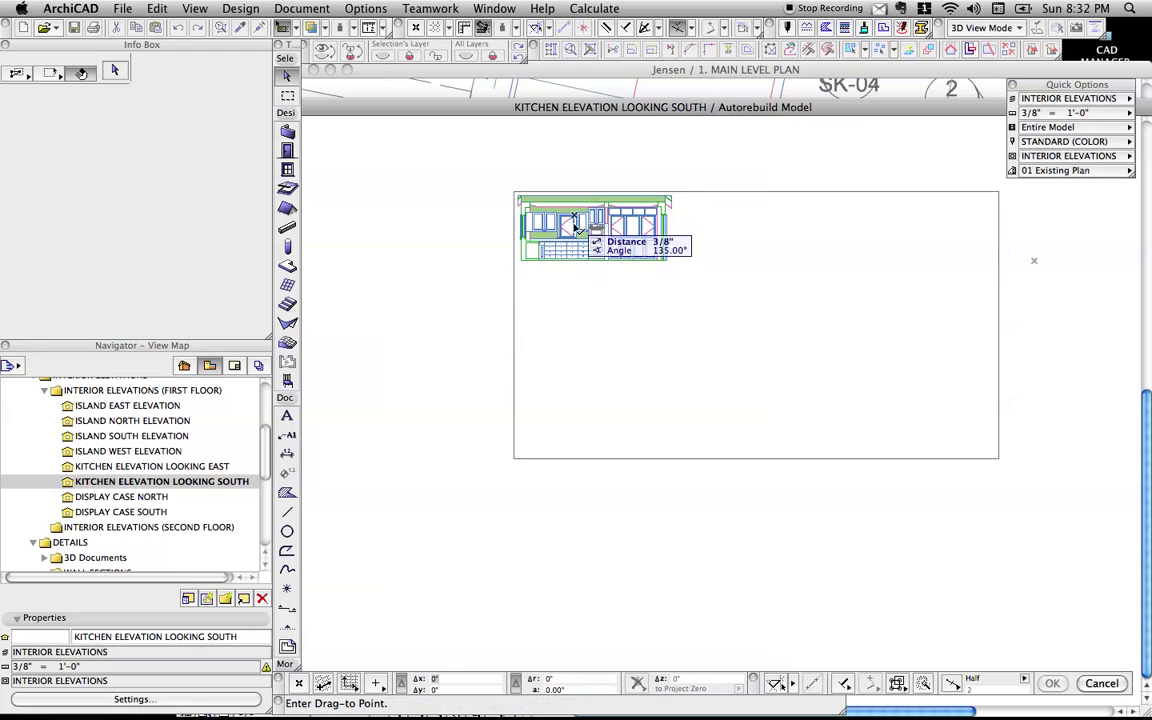
{"action": "left_click", "coordinate": [574, 413]}
{"action": "key", "text": "Escape"}
{"action": "left_click", "coordinate": [874, 365]}
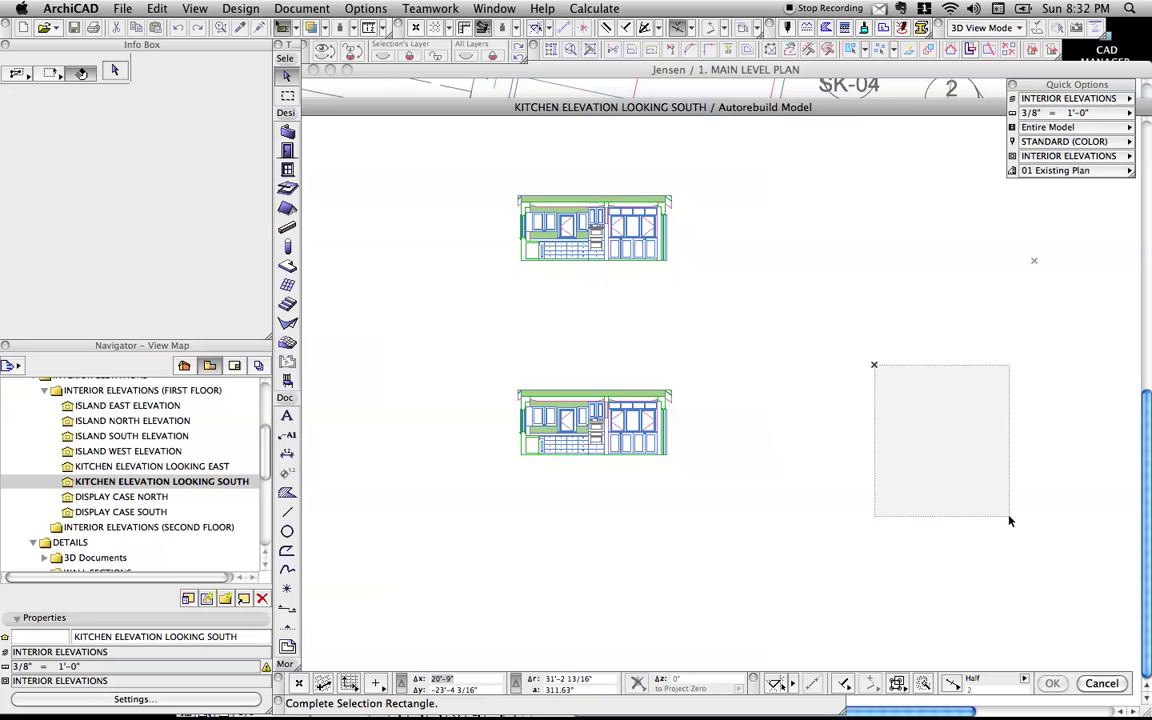
{"action": "left_click", "coordinate": [1009, 521]}
Draw a rectangular marquee around the whole pasted copy of the elevation.
{"action": "scroll", "coordinate": [548, 426], "scroll_direction": "up", "scroll_amount": 3}
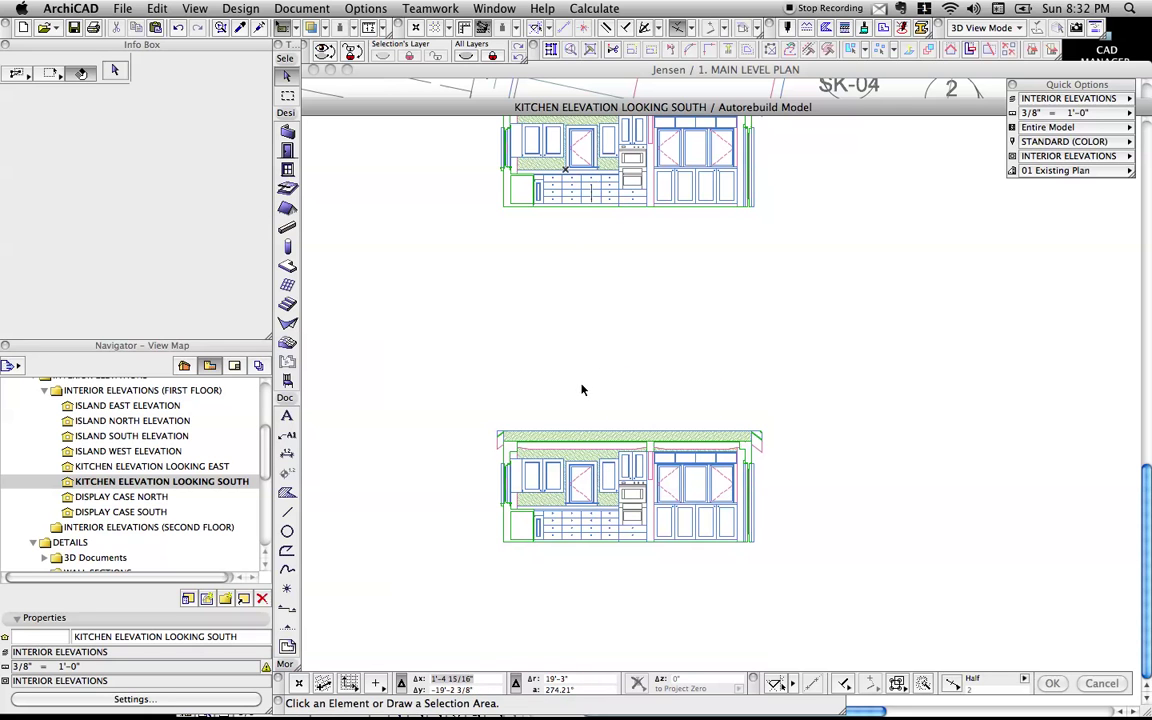
{"action": "middle_click_drag", "start_coordinate": [561, 489], "coordinate": [562, 383]}
{"action": "scroll", "coordinate": [577, 429], "scroll_direction": "up", "scroll_amount": 3}
{"action": "scroll", "coordinate": [560, 360], "scroll_direction": "up", "scroll_amount": 3}
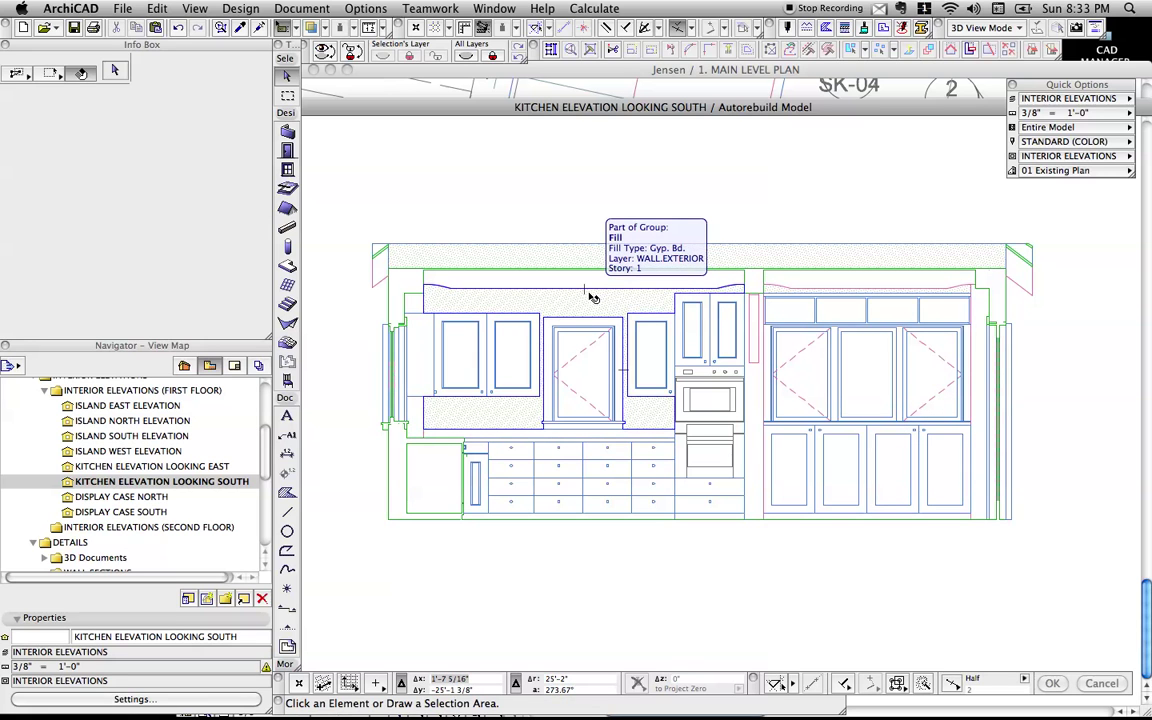
{"action": "scroll", "coordinate": [640, 325], "scroll_direction": "down", "scroll_amount": 2}
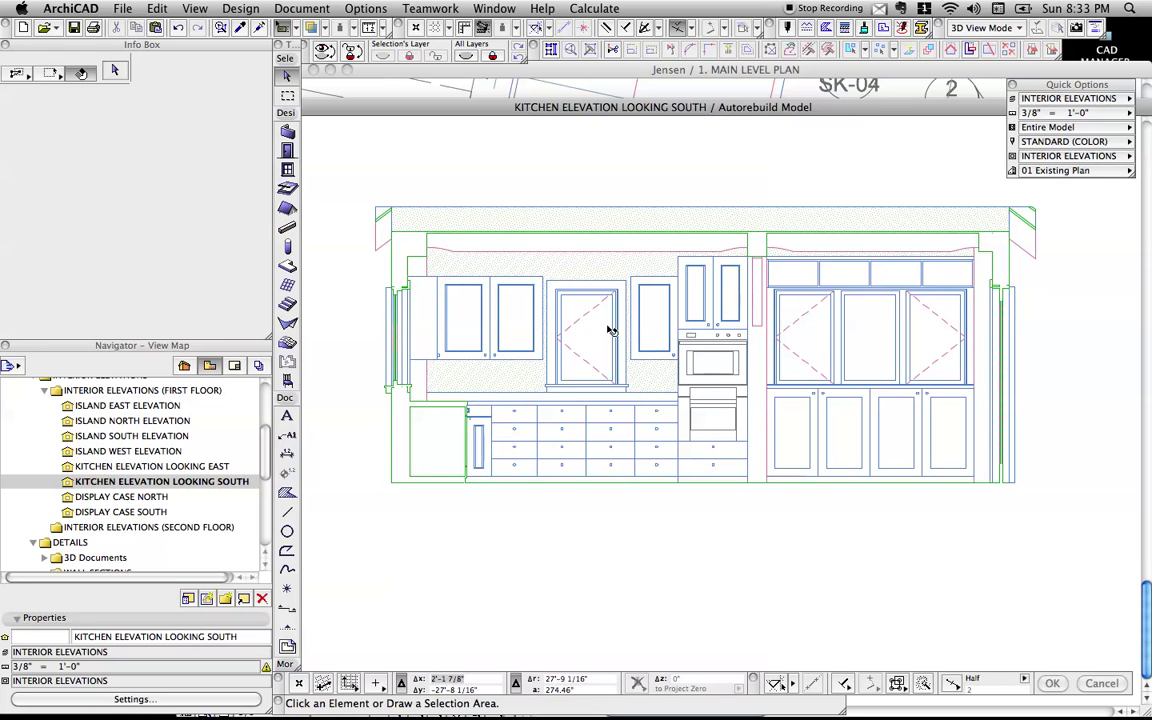
{"action": "key", "text": "m"}
{"action": "left_click", "coordinate": [352, 172]}
{"action": "left_click", "coordinate": [1062, 521]}
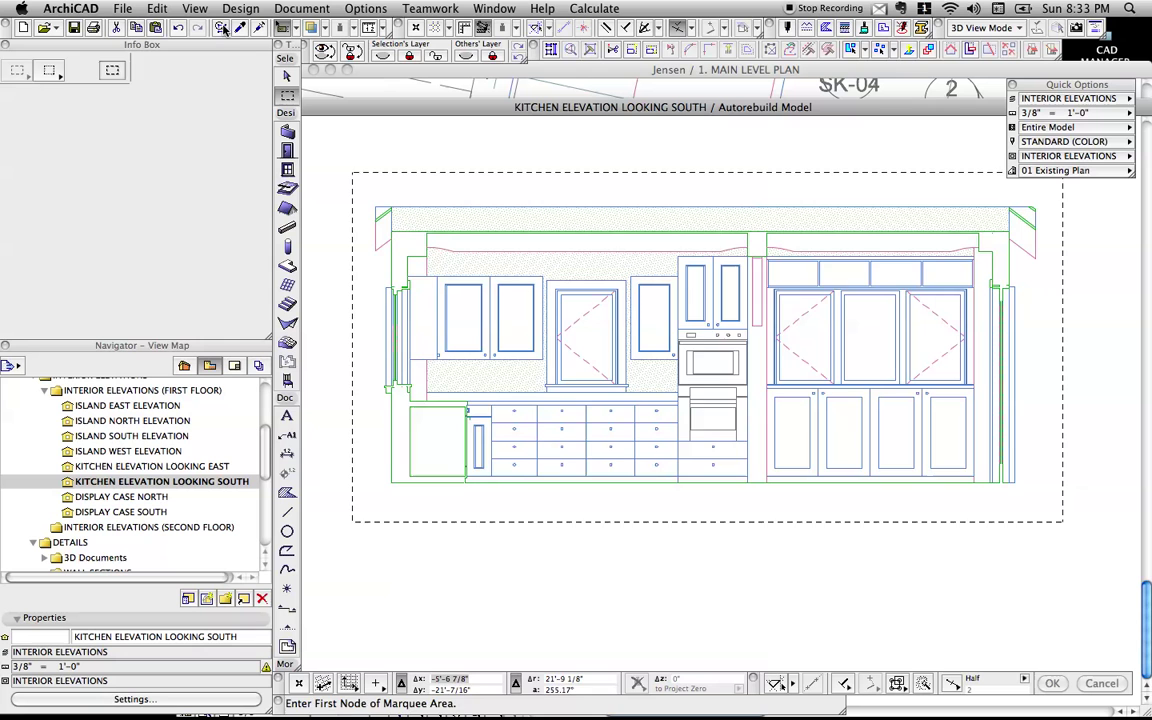
Select everything inside the marquee and bring up Find & Select with the pen color 4 and inside-marquee criteria.
{"action": "key", "text": "super+a"}
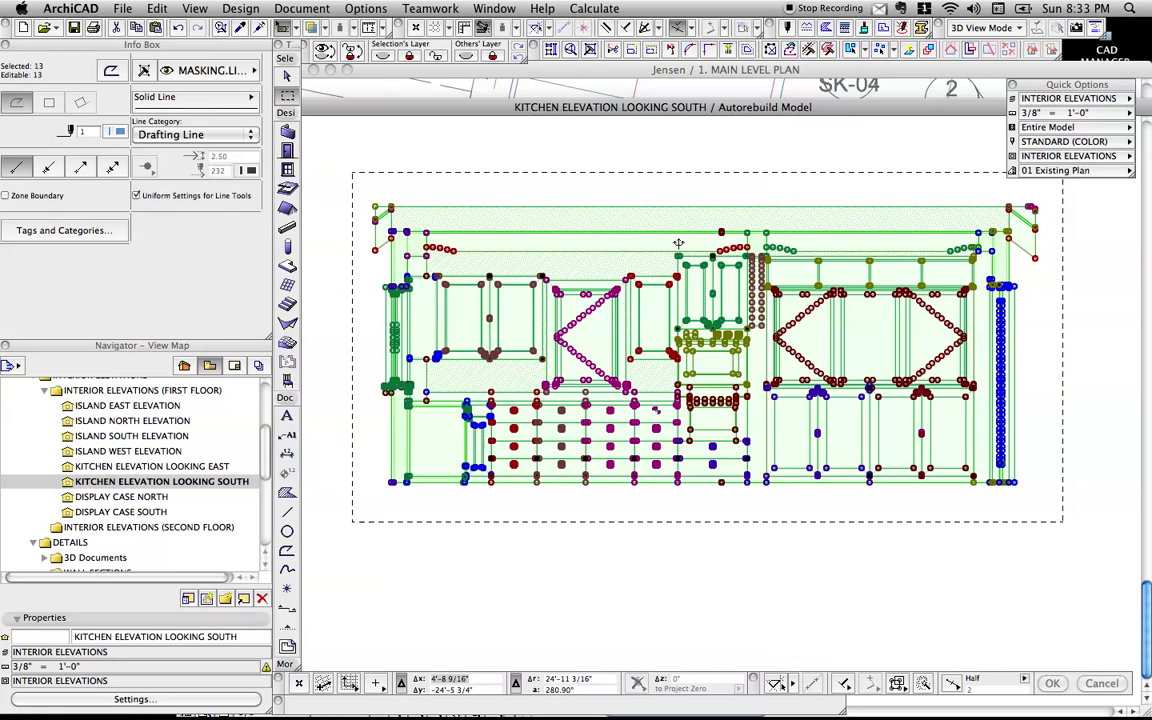
{"action": "left_click", "coordinate": [157, 8]}
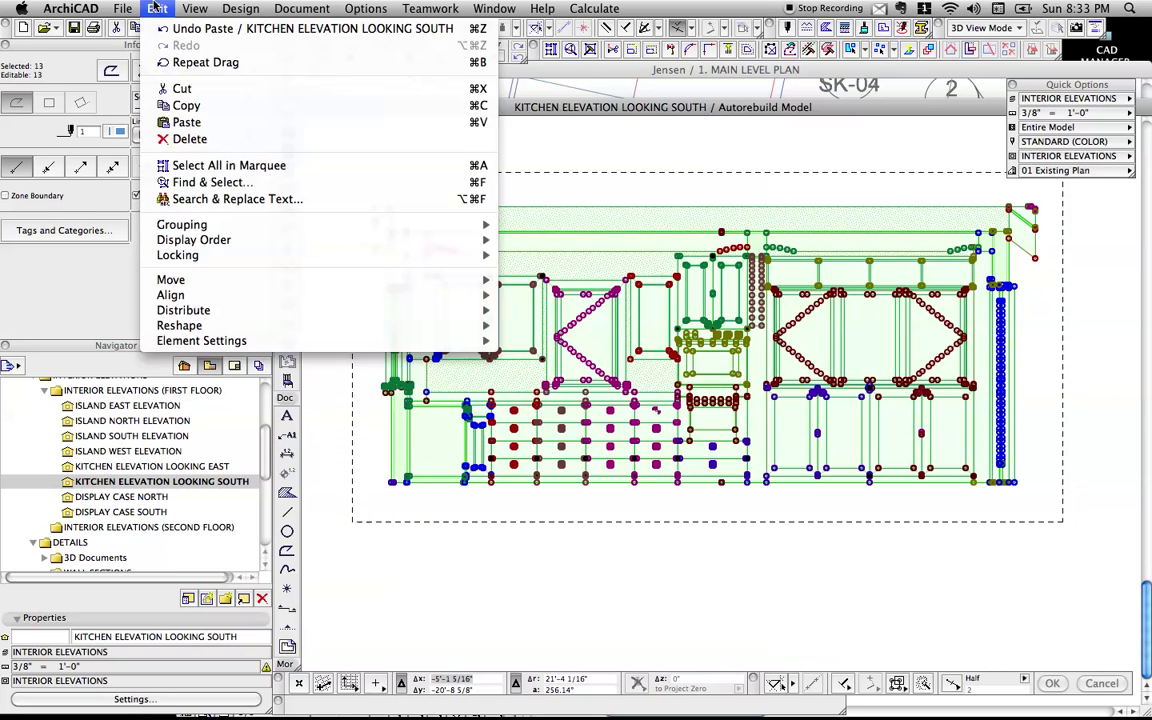
{"action": "left_click", "coordinate": [268, 186]}
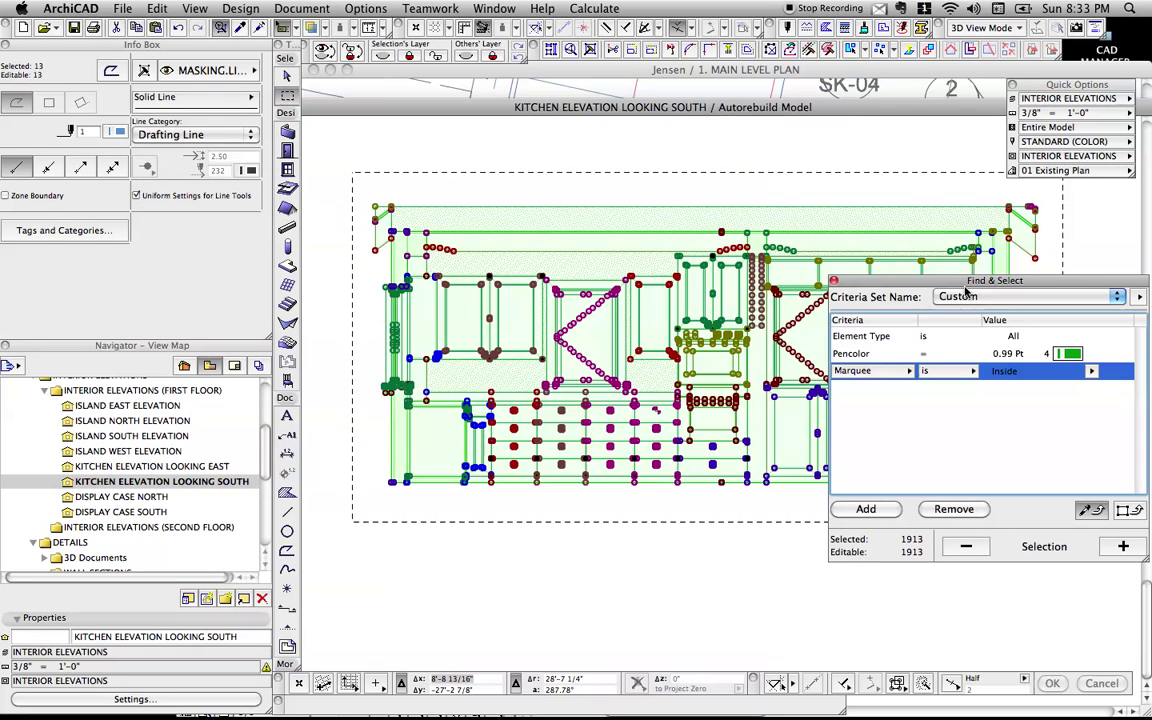
{"action": "left_click_drag", "start_coordinate": [966, 289], "coordinate": [938, 291]}
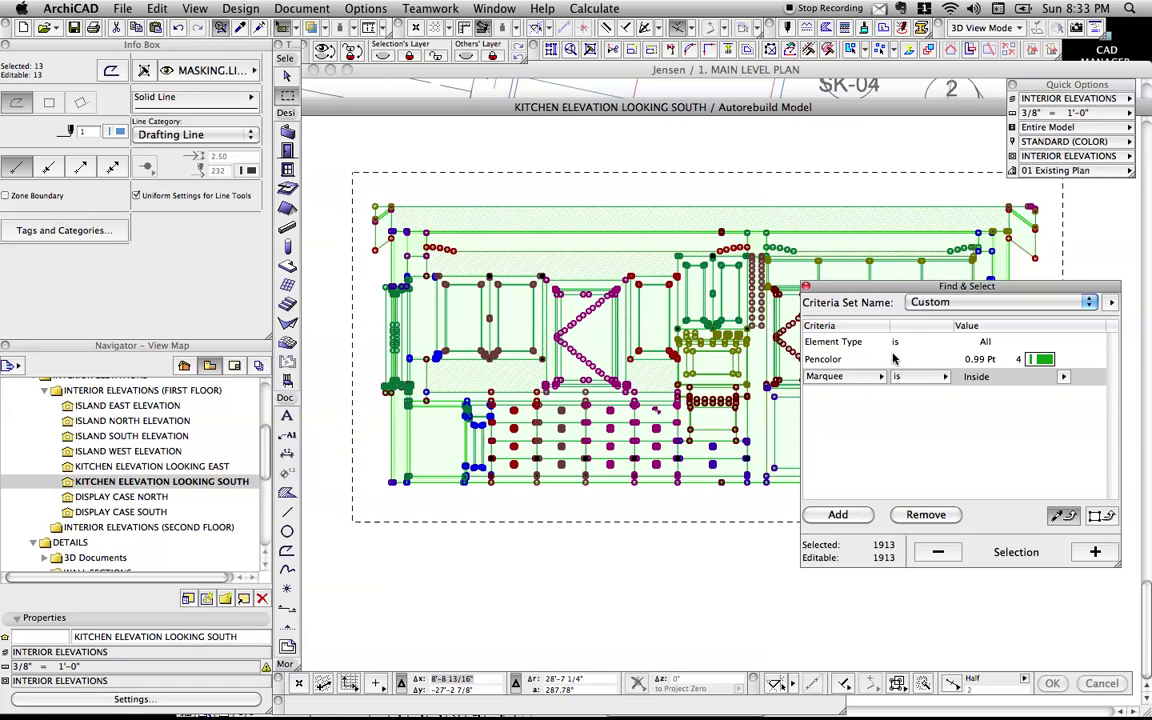
Remove the pen 4 elements from the selection, delete everything still selected, and clear the marquee.
{"action": "left_click", "coordinate": [940, 554]}
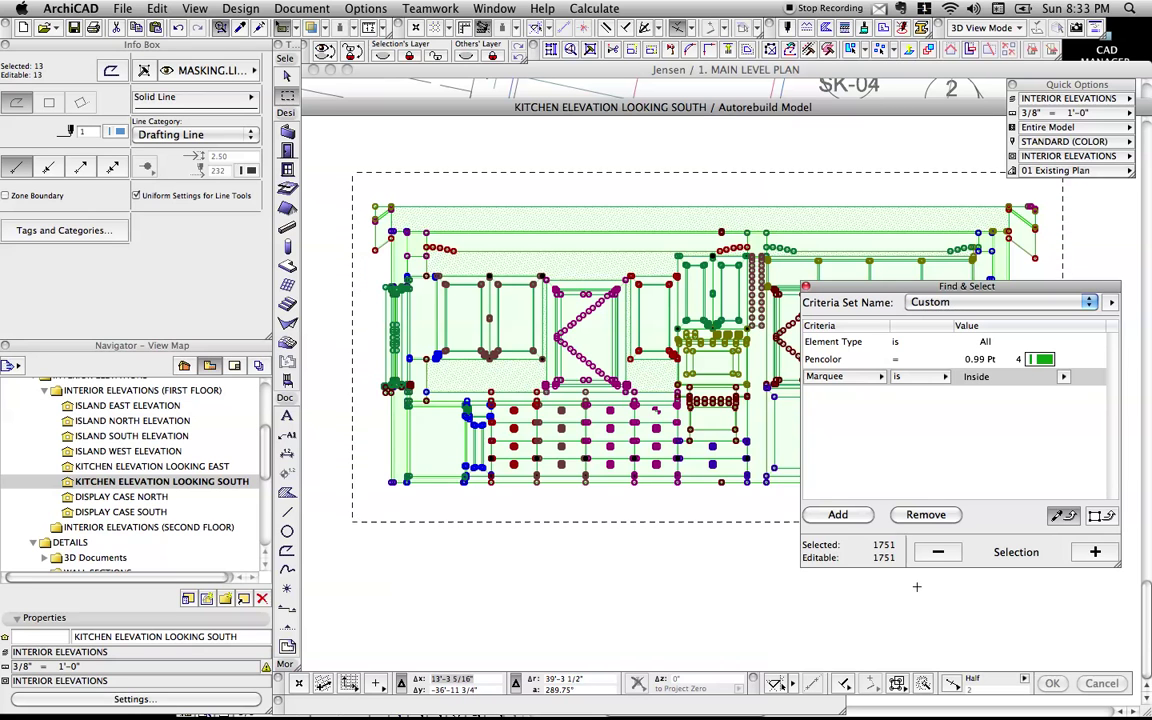
{"action": "left_click", "coordinate": [1092, 556]}
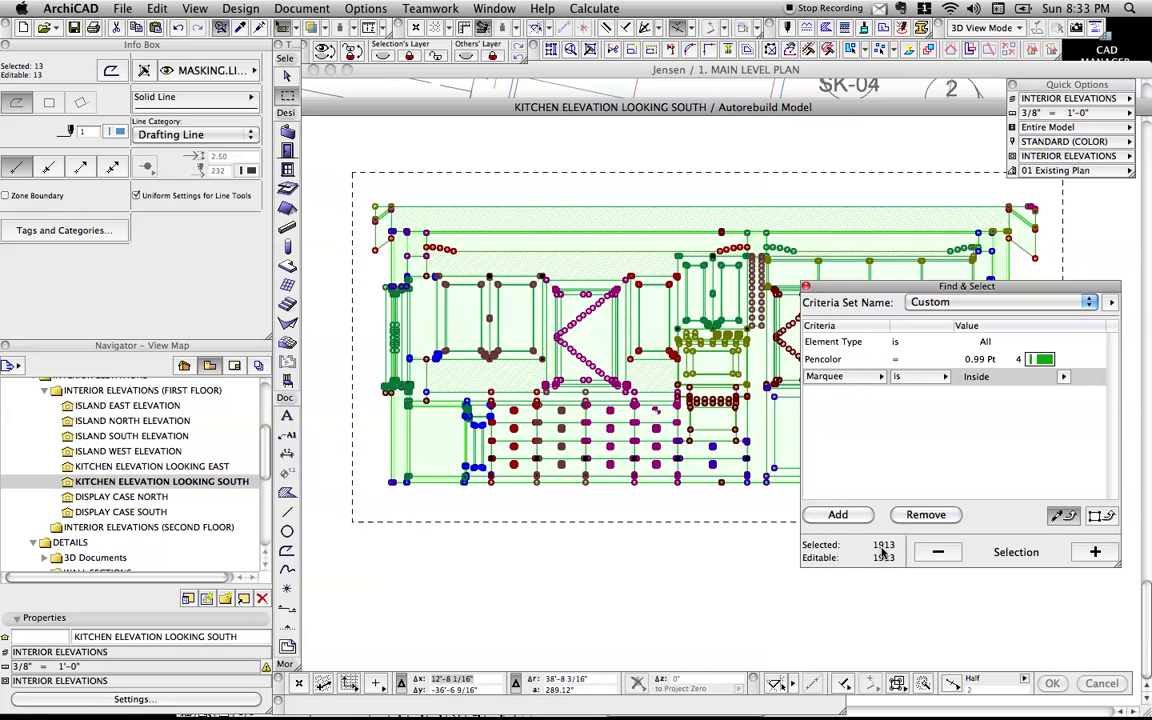
{"action": "left_click", "coordinate": [938, 553]}
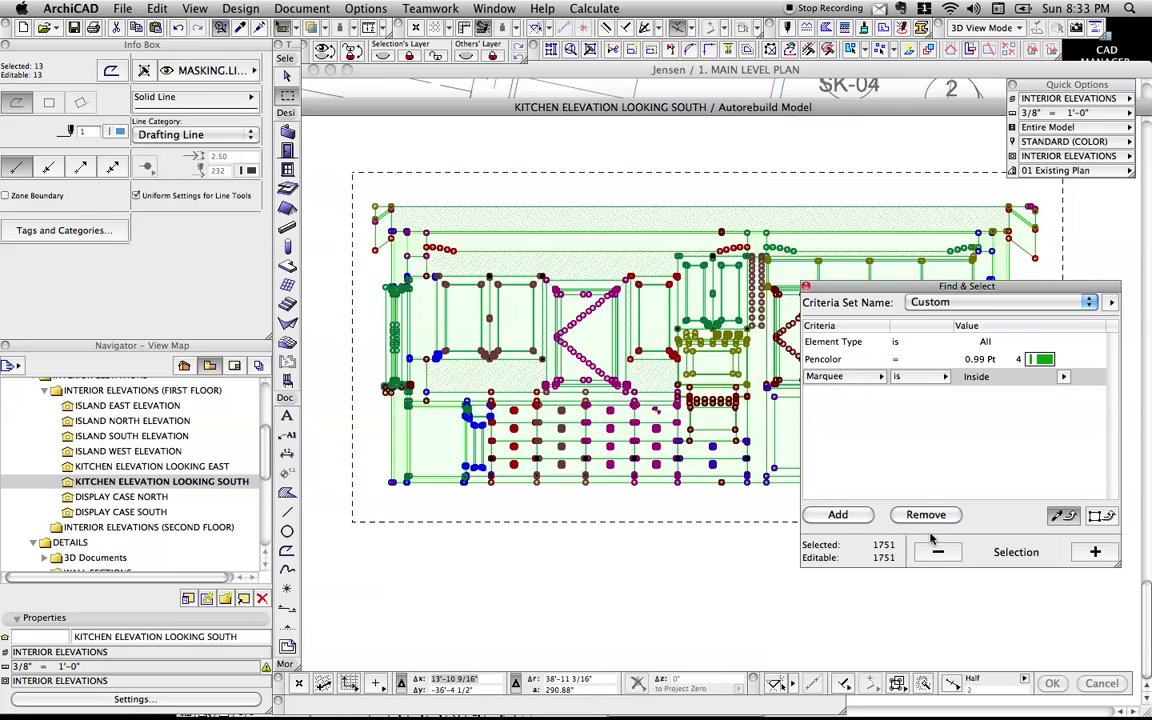
{"action": "left_click", "coordinate": [937, 550]}
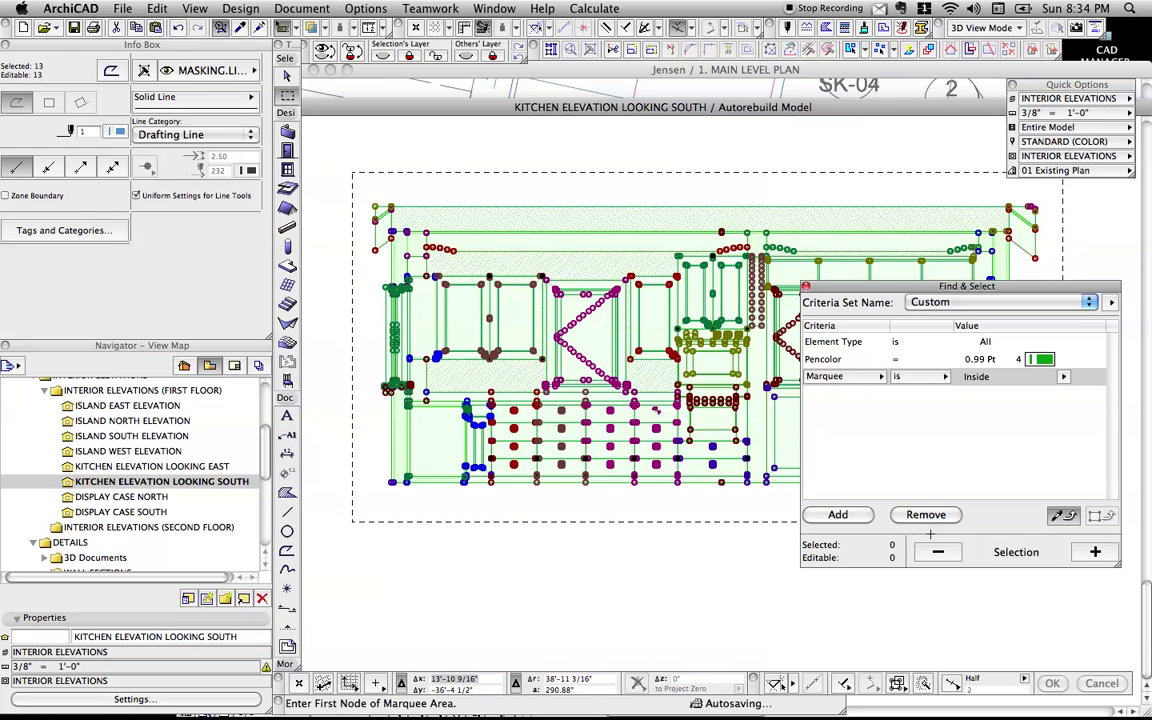
{"action": "left_click", "coordinate": [806, 287]}
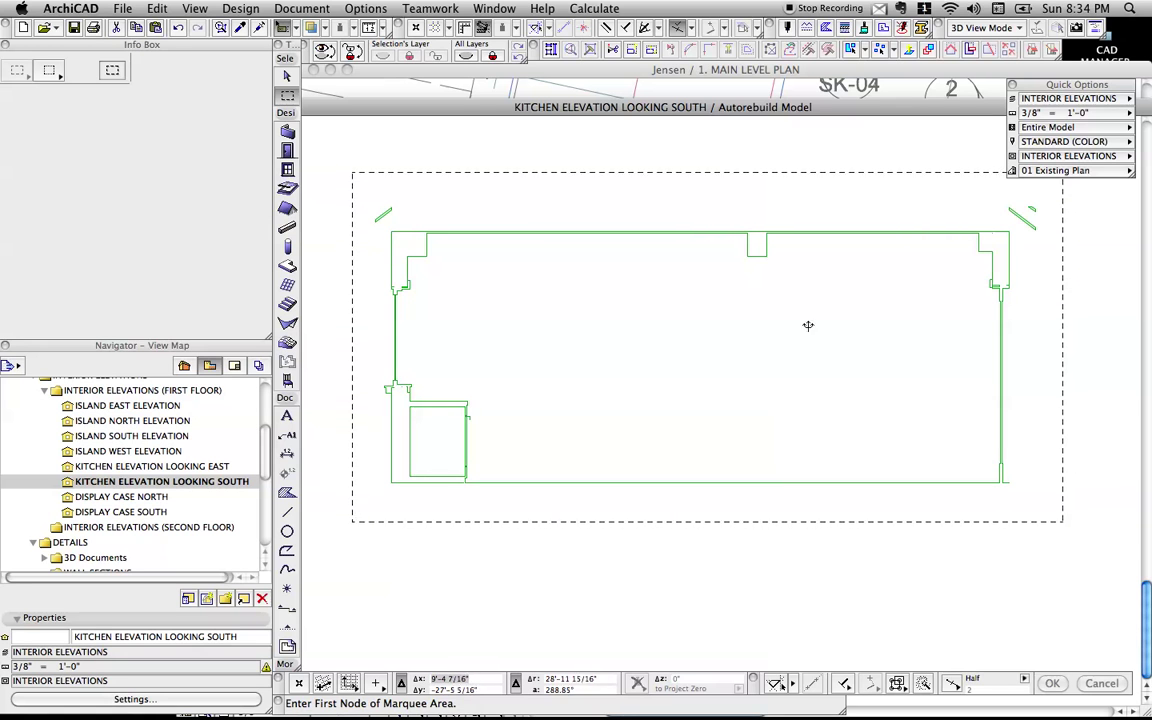
{"action": "key", "text": "Escape"}
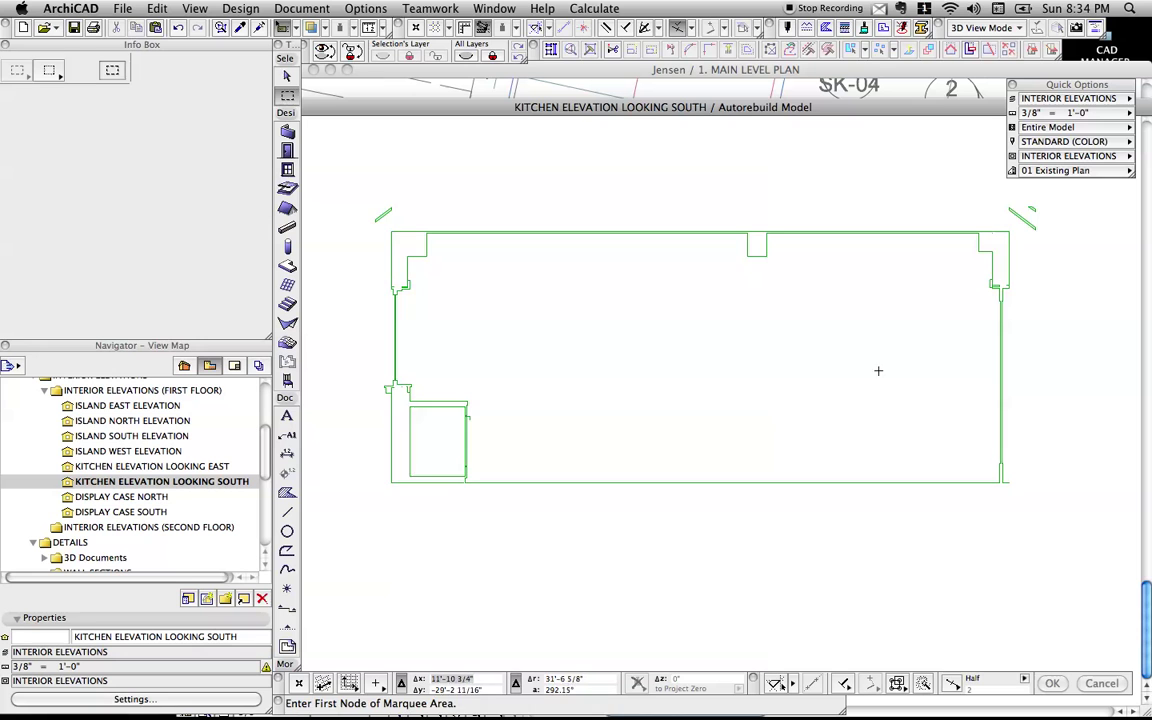
{"action": "key", "text": "Escape"}
Delete the stray cut lines at the lower right corner of the remaining outline.
{"action": "scroll", "coordinate": [1031, 479], "scroll_direction": "up", "scroll_amount": 6}
{"action": "middle_click_drag", "start_coordinate": [1010, 508], "coordinate": [841, 486]}
{"action": "left_click_drag", "start_coordinate": [784, 496], "coordinate": [698, 277]}
{"action": "key", "text": "Delete"}
Delete the leftover fragments around the head of the right-hand window, including the small rectangle beside the wall outline.
{"action": "scroll", "coordinate": [704, 272], "scroll_direction": "down", "scroll_amount": 3}
{"action": "middle_click_drag", "start_coordinate": [711, 267], "coordinate": [733, 517]}
{"action": "middle_click_drag", "start_coordinate": [735, 235], "coordinate": [738, 510]}
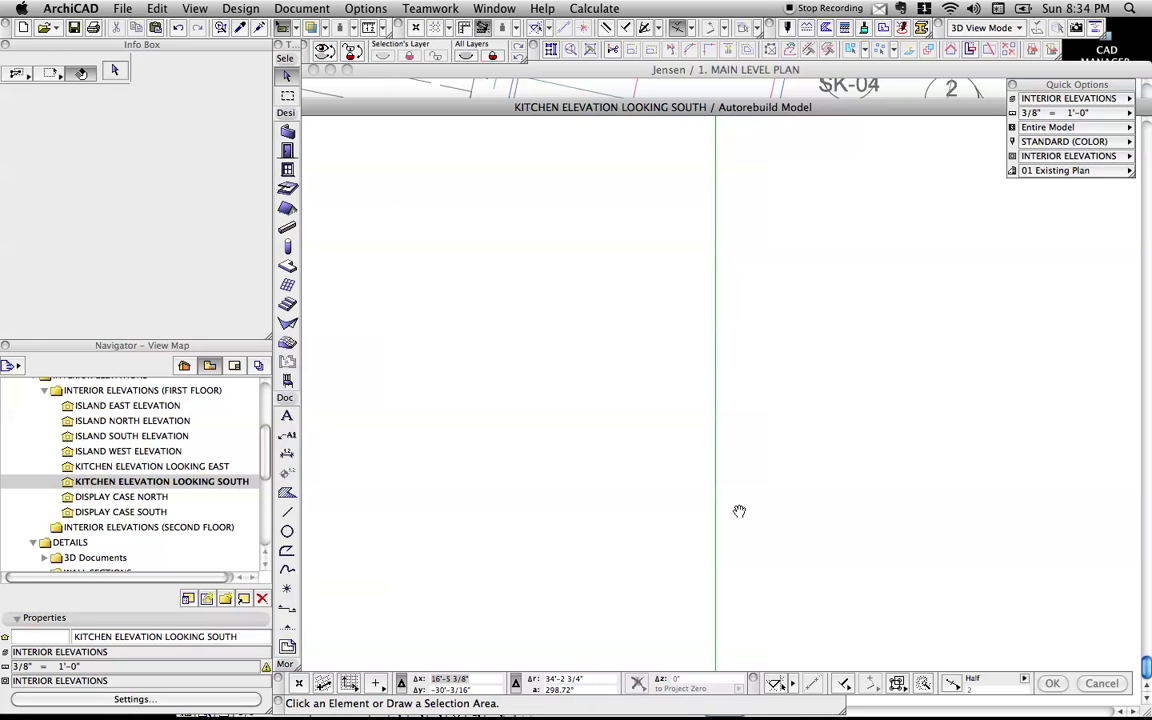
{"action": "middle_click_drag", "start_coordinate": [775, 261], "coordinate": [751, 643]}
{"action": "scroll", "coordinate": [725, 514], "scroll_direction": "up", "scroll_amount": 4}
{"action": "left_click_drag", "start_coordinate": [758, 515], "coordinate": [671, 313]}
{"action": "key", "text": "Delete"}
{"action": "scroll", "coordinate": [609, 324], "scroll_direction": "up", "scroll_amount": 1}
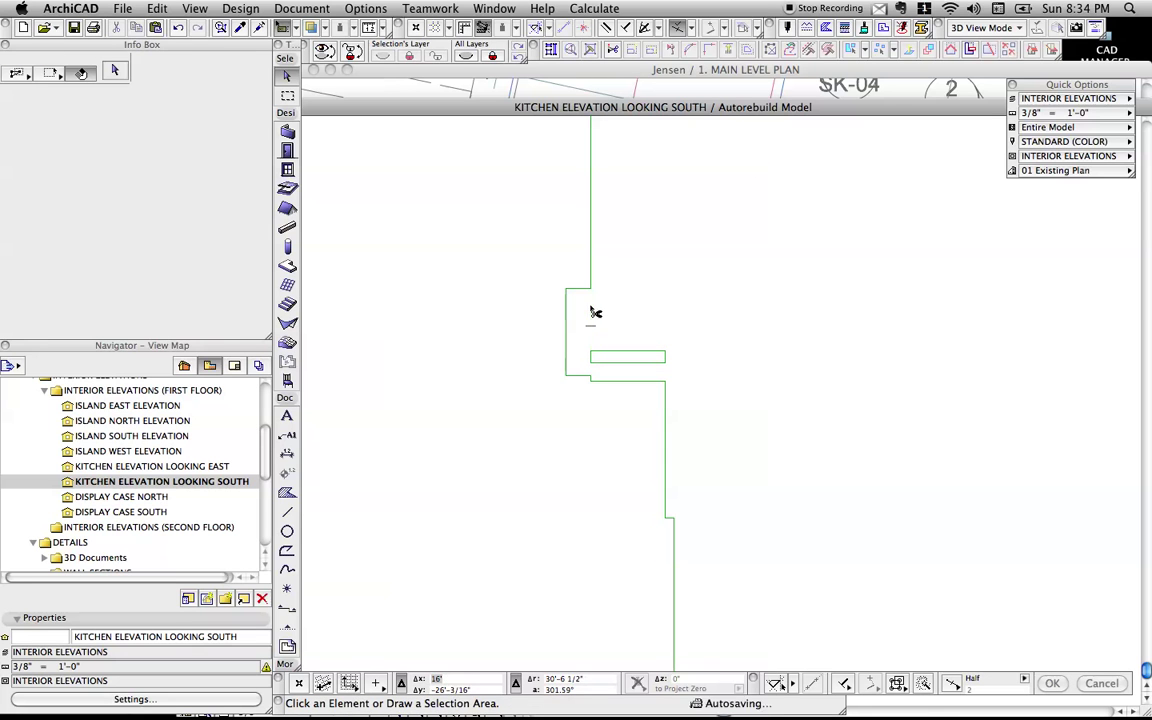
{"action": "left_click_drag", "start_coordinate": [668, 367], "coordinate": [607, 340]}
{"action": "key", "text": "Delete"}
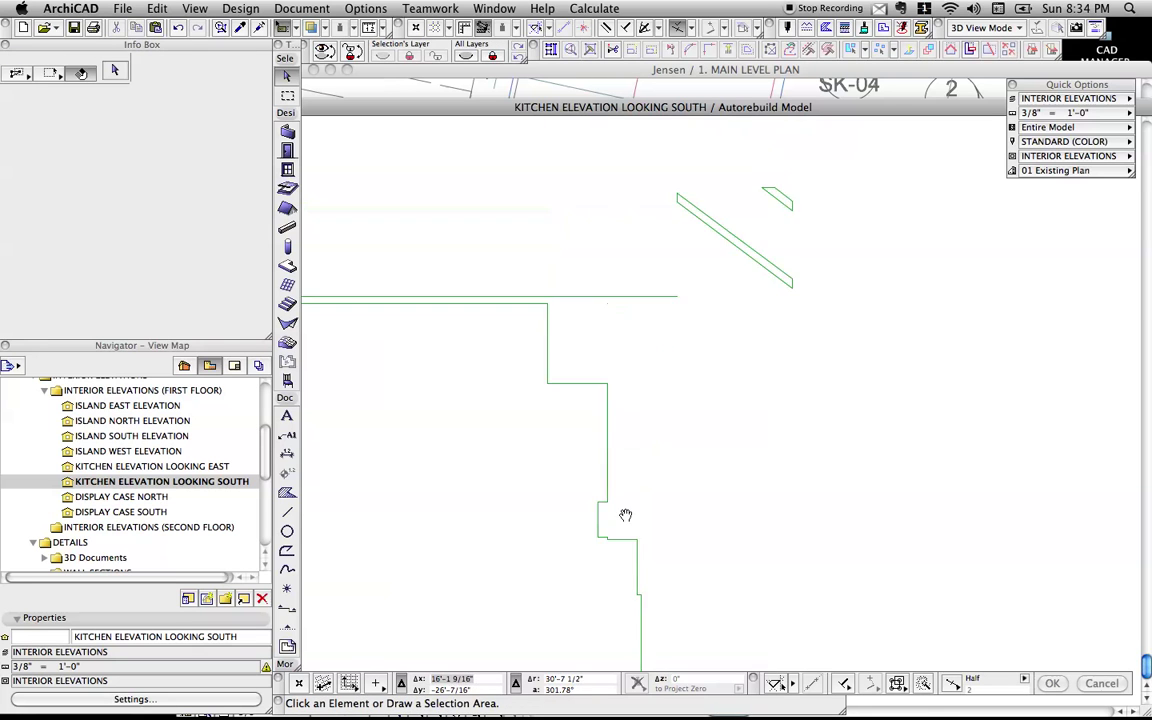
Delete the sloped roof pieces at the upper right and the outer of the two ceiling lines.
{"action": "left_click_drag", "start_coordinate": [889, 400], "coordinate": [650, 209]}
{"action": "key", "text": "Delete"}
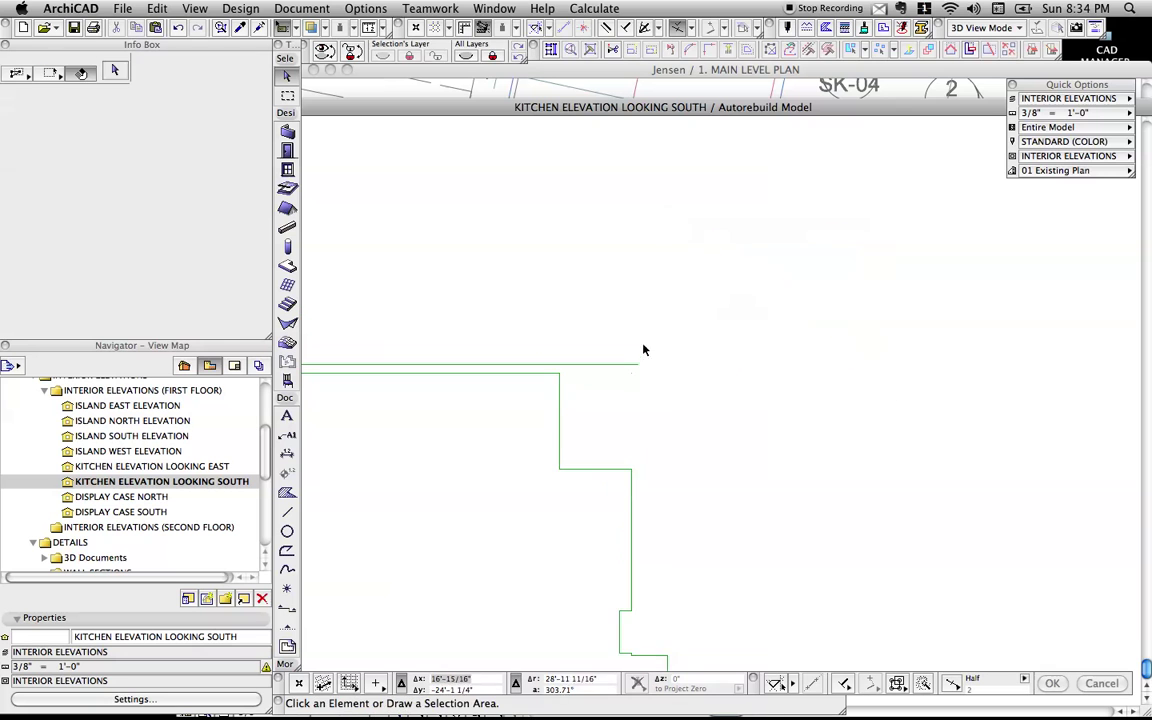
{"action": "key", "text": "Delete"}
{"action": "scroll", "coordinate": [620, 381], "scroll_direction": "down", "scroll_amount": 2}
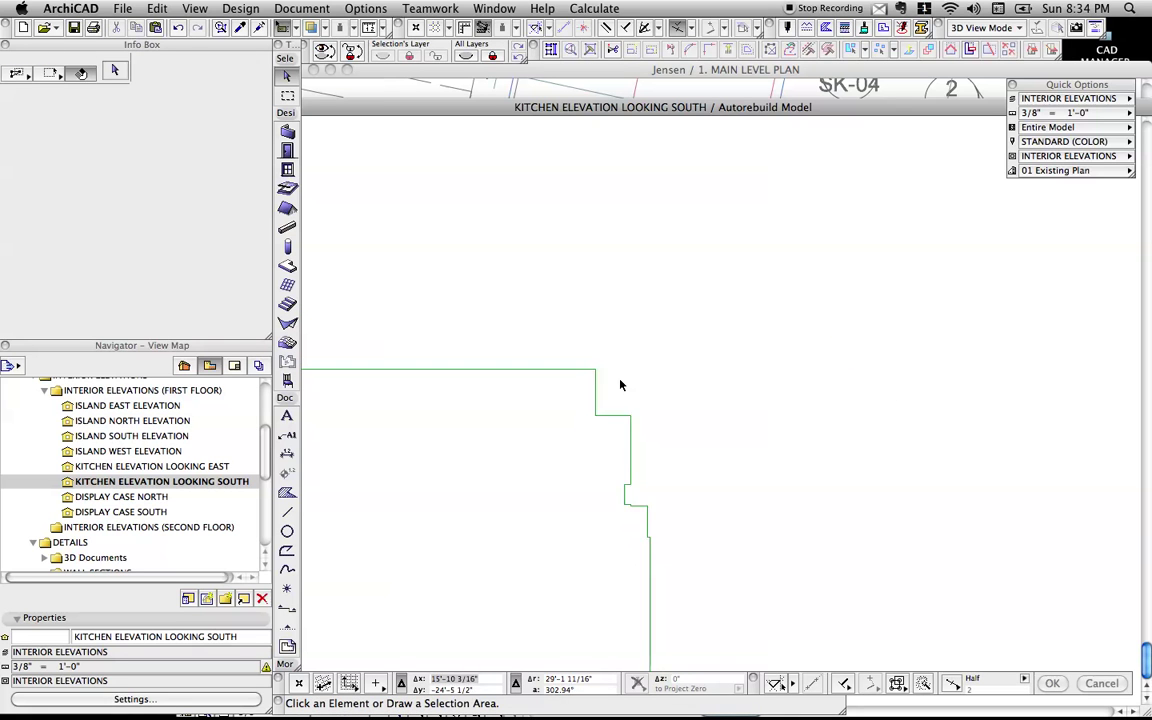
Delete the sloped roof piece, the outer ceiling line and the outer wall line at the upper left of the outline.
{"action": "middle_click_drag", "start_coordinate": [610, 418], "coordinate": [926, 347]}
{"action": "scroll", "coordinate": [745, 366], "scroll_direction": "down", "scroll_amount": 3}
{"action": "scroll", "coordinate": [610, 320], "scroll_direction": "up", "scroll_amount": 2}
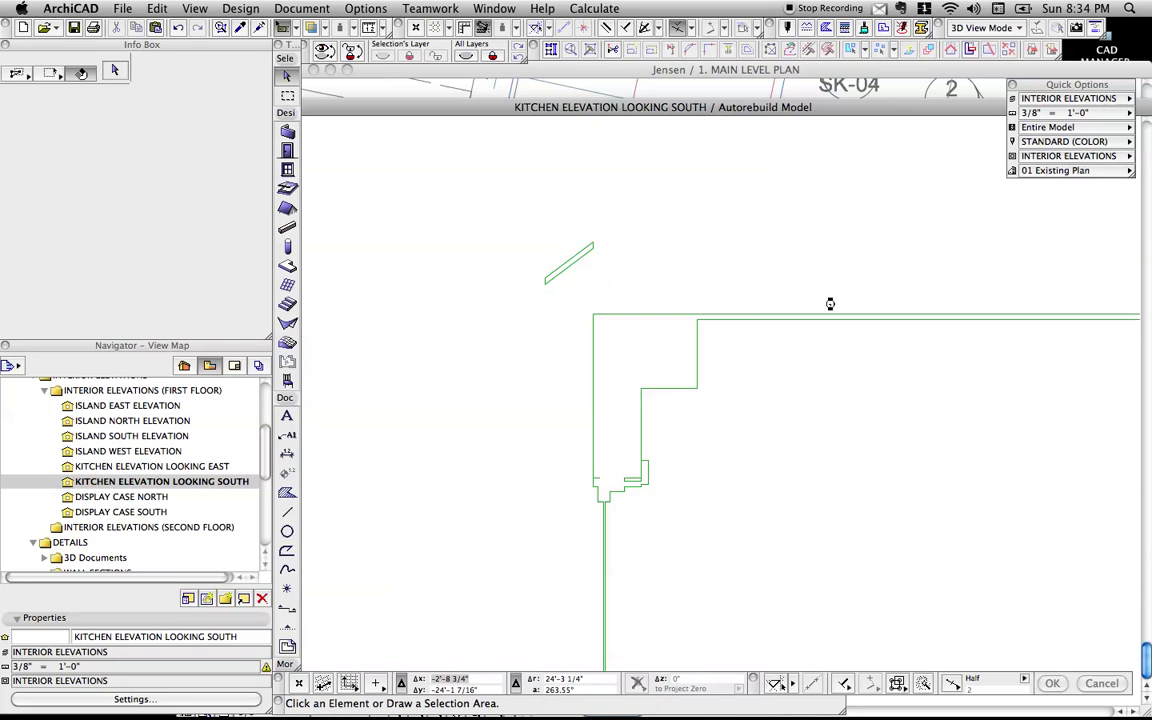
{"action": "left_click_drag", "start_coordinate": [603, 324], "coordinate": [457, 218]}
{"action": "key", "text": "Delete"}
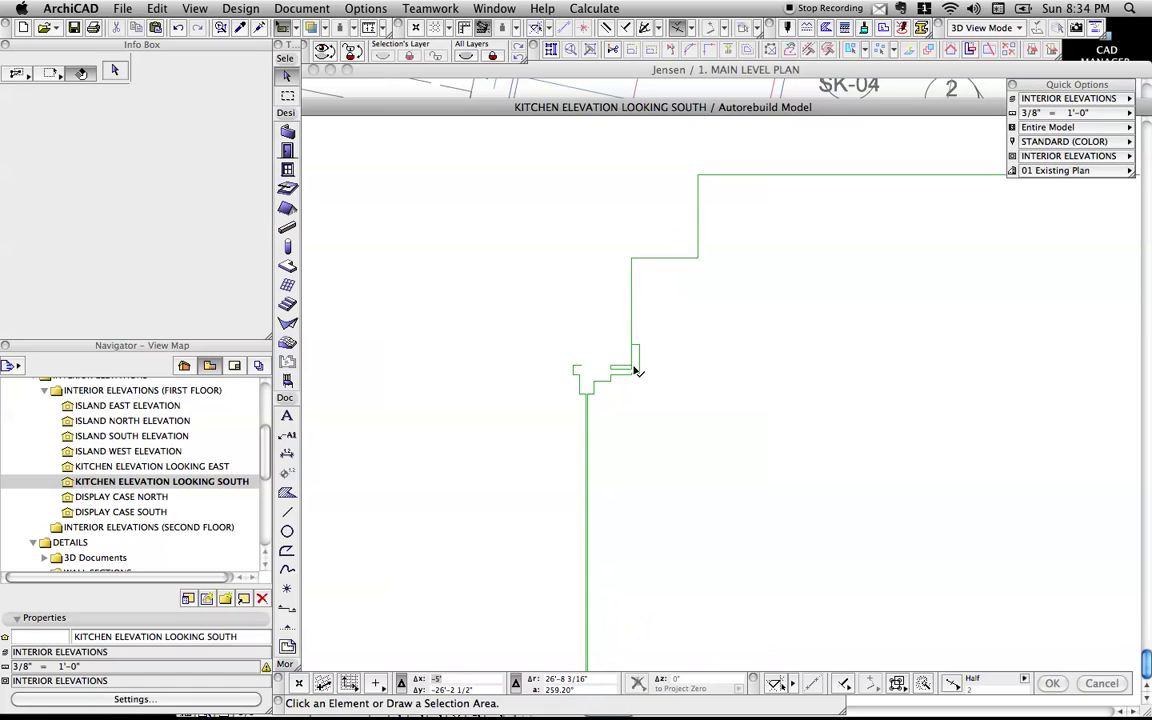
Delete the small rectangle and the outer leftover fragments around the head of the left-hand window.
{"action": "left_click", "coordinate": [624, 336], "text": "super"}
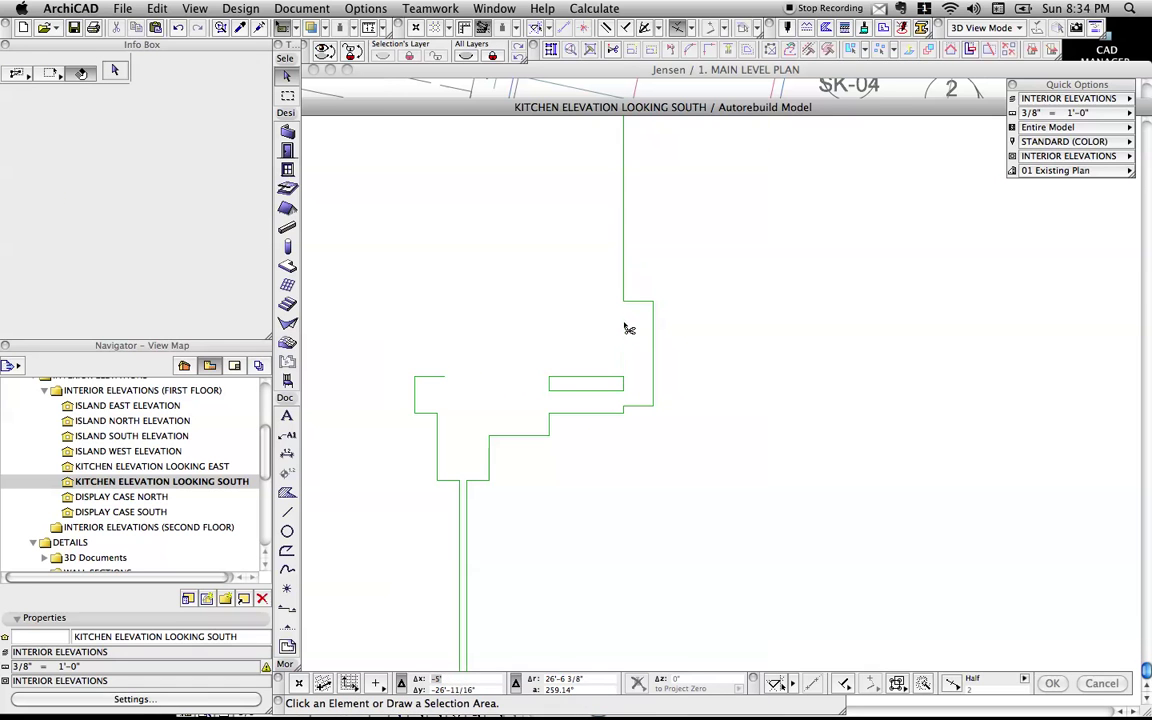
{"action": "left_click_drag", "start_coordinate": [635, 398], "coordinate": [514, 363]}
{"action": "key", "text": "Delete"}
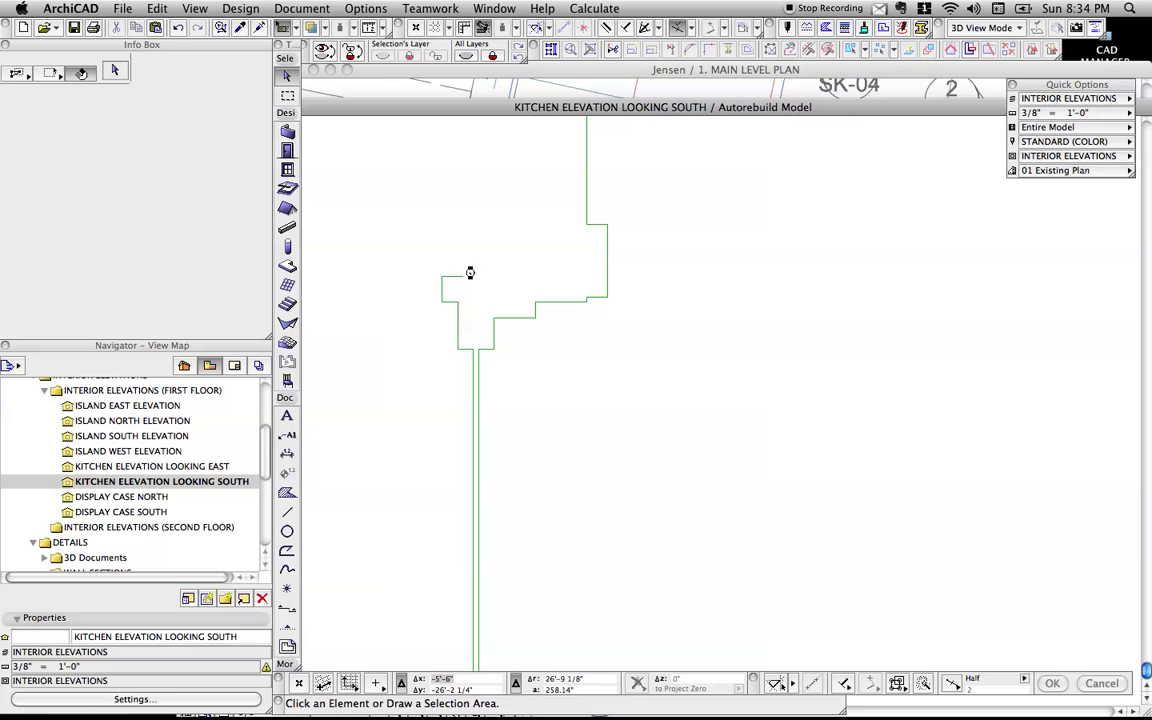
{"action": "left_click_drag", "start_coordinate": [471, 265], "coordinate": [427, 406]}
{"action": "key", "text": "Delete"}
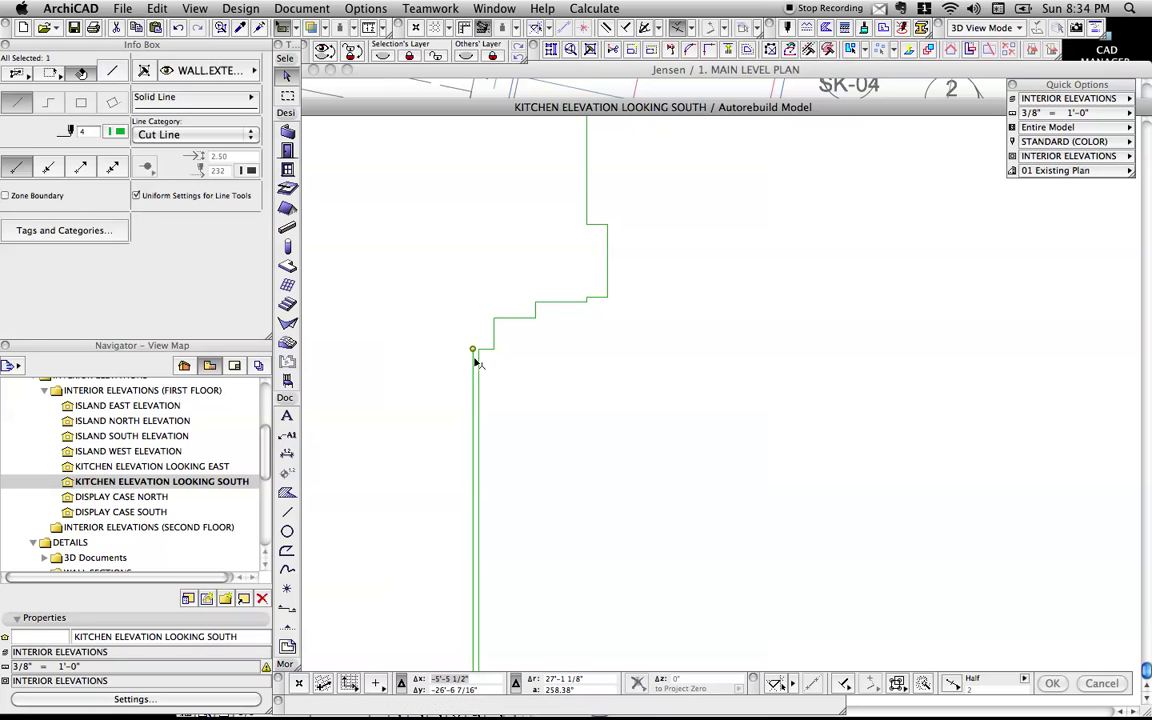
Delete the outer vertical line of the left-hand window and the stray fragments beside its sill.
{"action": "middle_click_drag", "start_coordinate": [485, 354], "coordinate": [493, 160]}
{"action": "middle_click_drag", "start_coordinate": [512, 334], "coordinate": [508, 218]}
{"action": "scroll", "coordinate": [481, 363], "scroll_direction": "up", "scroll_amount": 4}
{"action": "mouse_move", "coordinate": [481, 348]}
{"action": "left_mouse_down"}
{"action": "mouse_move", "coordinate": [424, 273]}
{"action": "mouse_move", "coordinate": [430, 320]}
{"action": "mouse_move", "coordinate": [398, 264]}
{"action": "mouse_move", "coordinate": [471, 351]}
{"action": "left_mouse_up"}
{"action": "key", "text": "Delete"}
{"action": "key", "text": "Delete"}
{"action": "left_click", "coordinate": [473, 356]}
{"action": "key", "text": "Delete"}
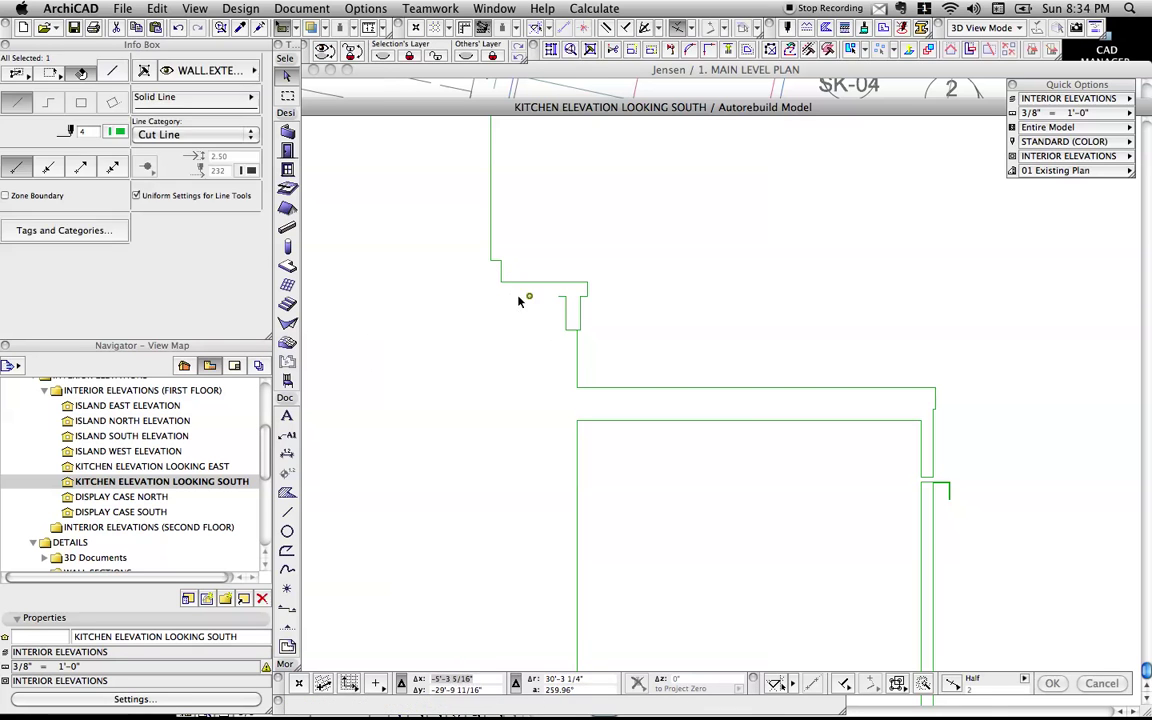
Delete the outer line fragments hanging below the left-hand window's sill, keeping the interior profile.
{"action": "scroll", "coordinate": [574, 335], "scroll_direction": "up", "scroll_amount": 2}
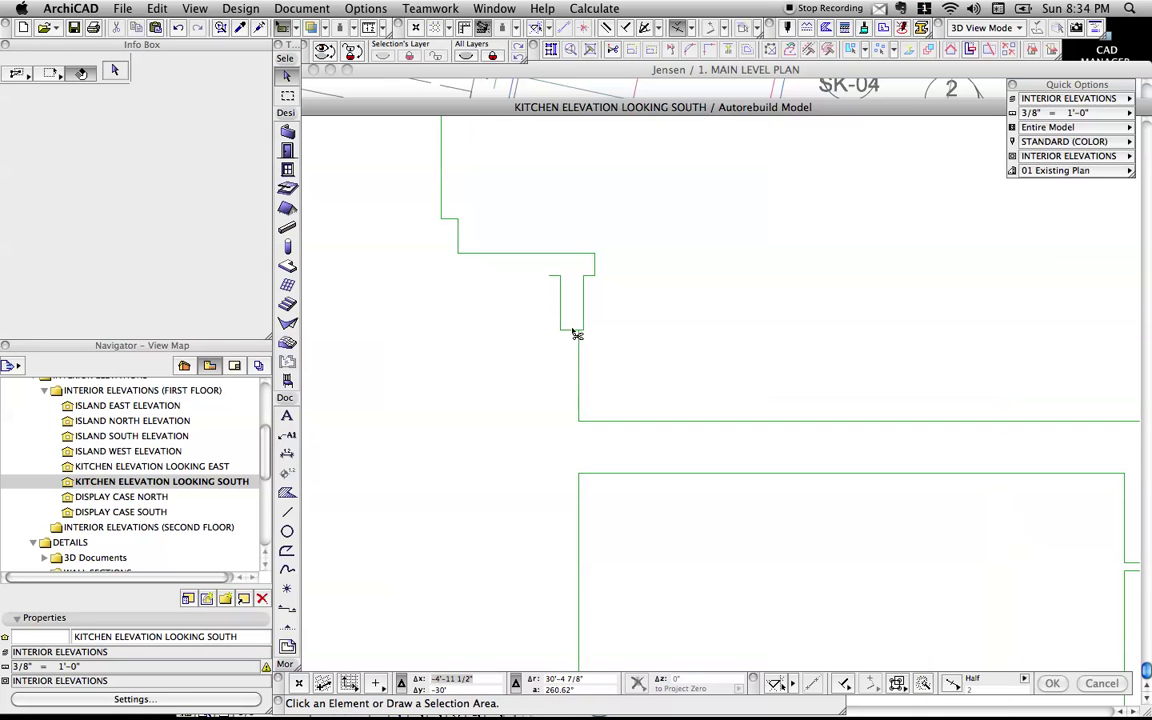
{"action": "left_click", "coordinate": [561, 308]}
{"action": "key", "text": "Delete"}
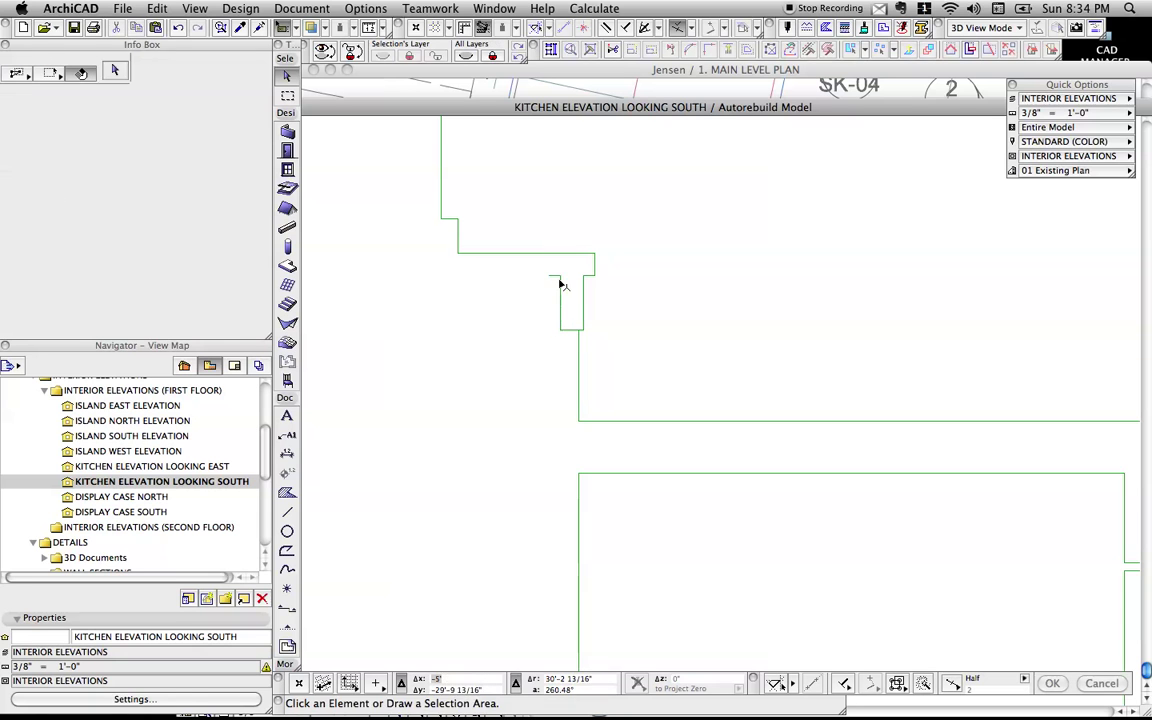
{"action": "left_click", "coordinate": [561, 283]}
{"action": "key", "text": "Delete"}
{"action": "left_click_drag", "start_coordinate": [561, 287], "coordinate": [536, 272]}
{"action": "left_click", "coordinate": [564, 331]}
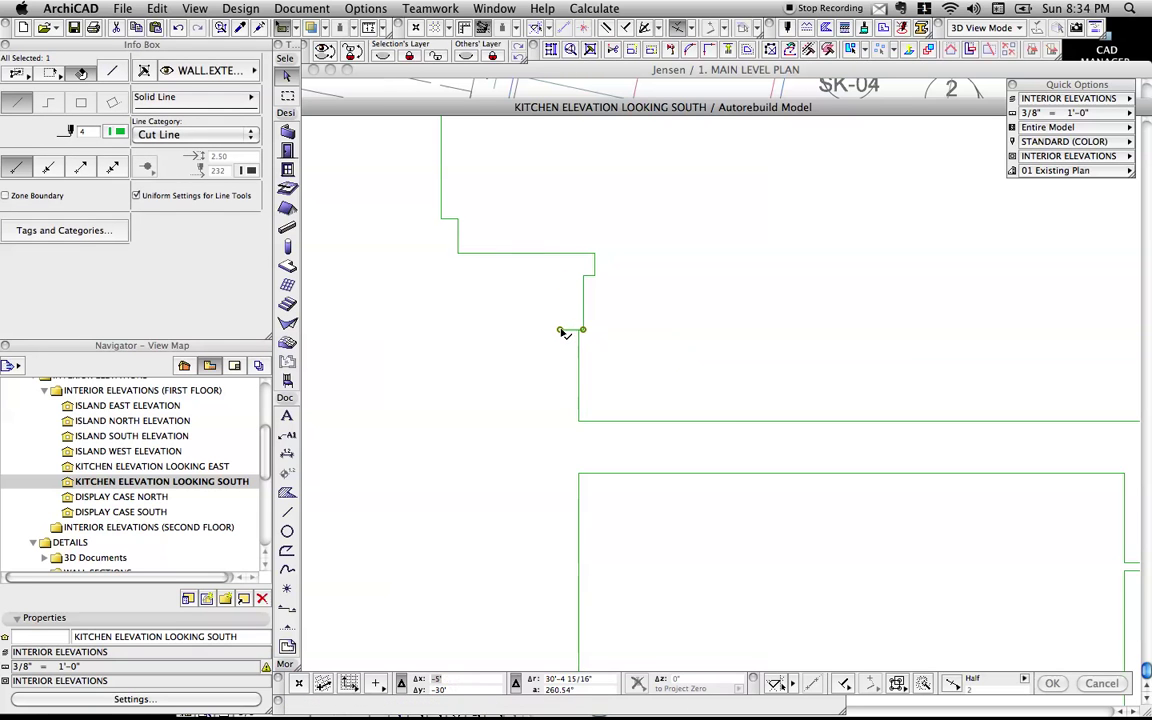
{"action": "left_click", "coordinate": [579, 330]}
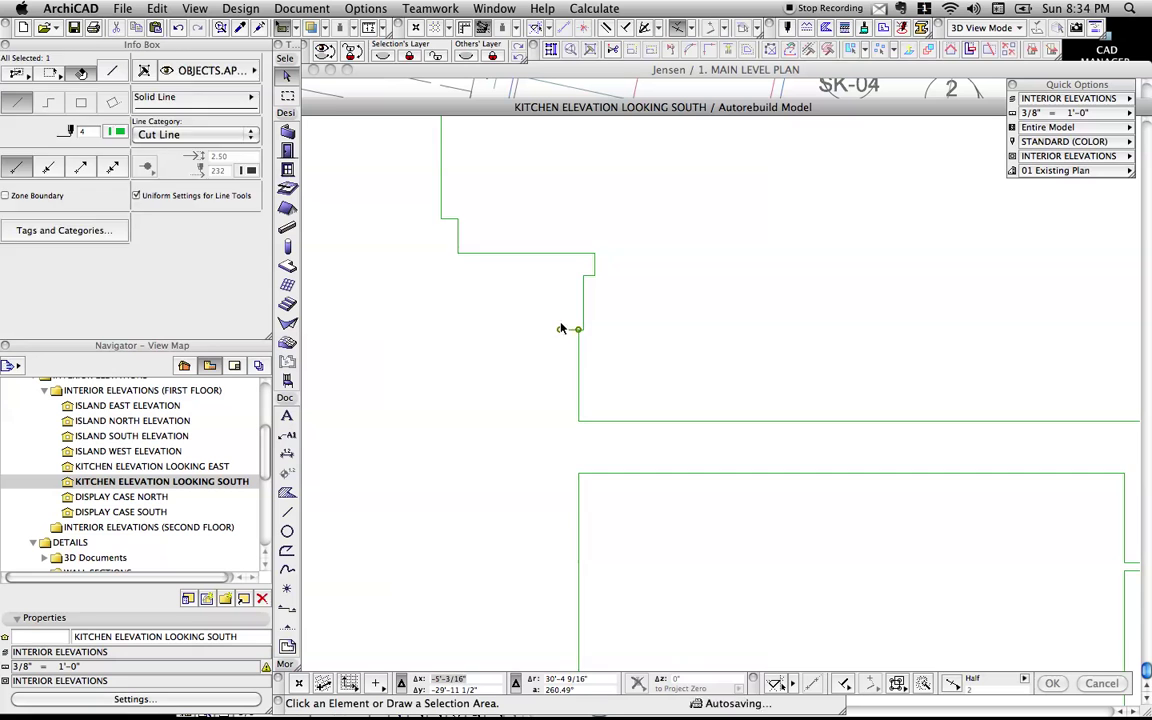
{"action": "key", "text": "Delete"}
Delete the small angled piece and the long narrow vertical strip along the right side of the lower box.
{"action": "scroll", "coordinate": [605, 357], "scroll_direction": "down", "scroll_amount": 3}
{"action": "middle_click_drag", "start_coordinate": [605, 357], "coordinate": [506, 259]}
{"action": "middle_click_drag", "start_coordinate": [836, 383], "coordinate": [801, 367]}
{"action": "scroll", "coordinate": [793, 374], "scroll_direction": "up", "scroll_amount": 6}
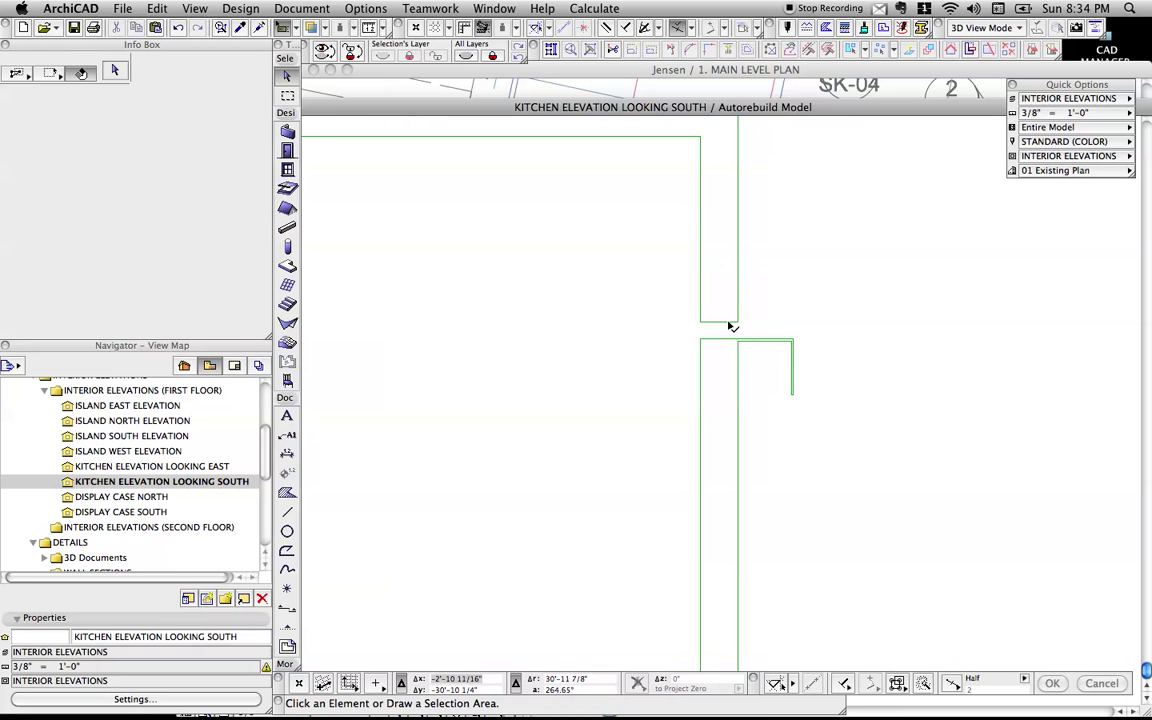
{"action": "scroll", "coordinate": [742, 330], "scroll_direction": "down", "scroll_amount": 5}
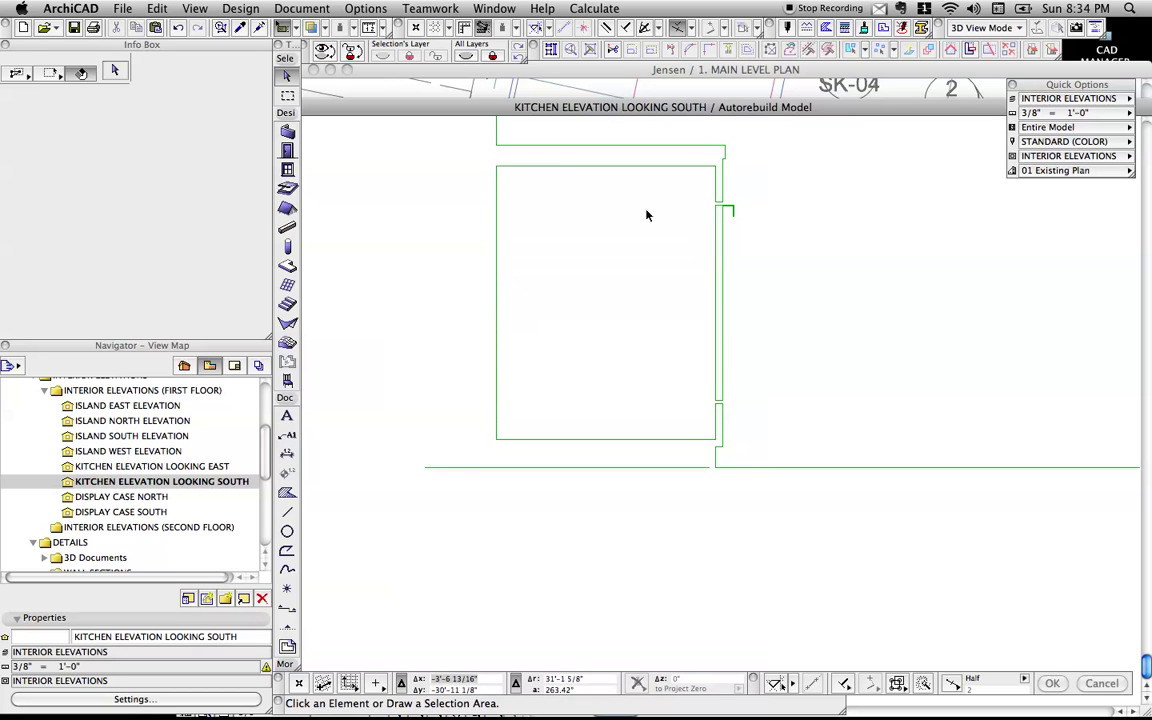
{"action": "scroll", "coordinate": [722, 464], "scroll_direction": "up", "scroll_amount": 4}
{"action": "scroll", "coordinate": [742, 368], "scroll_direction": "down", "scroll_amount": 2}
{"action": "middle_click_drag", "start_coordinate": [727, 302], "coordinate": [738, 480]}
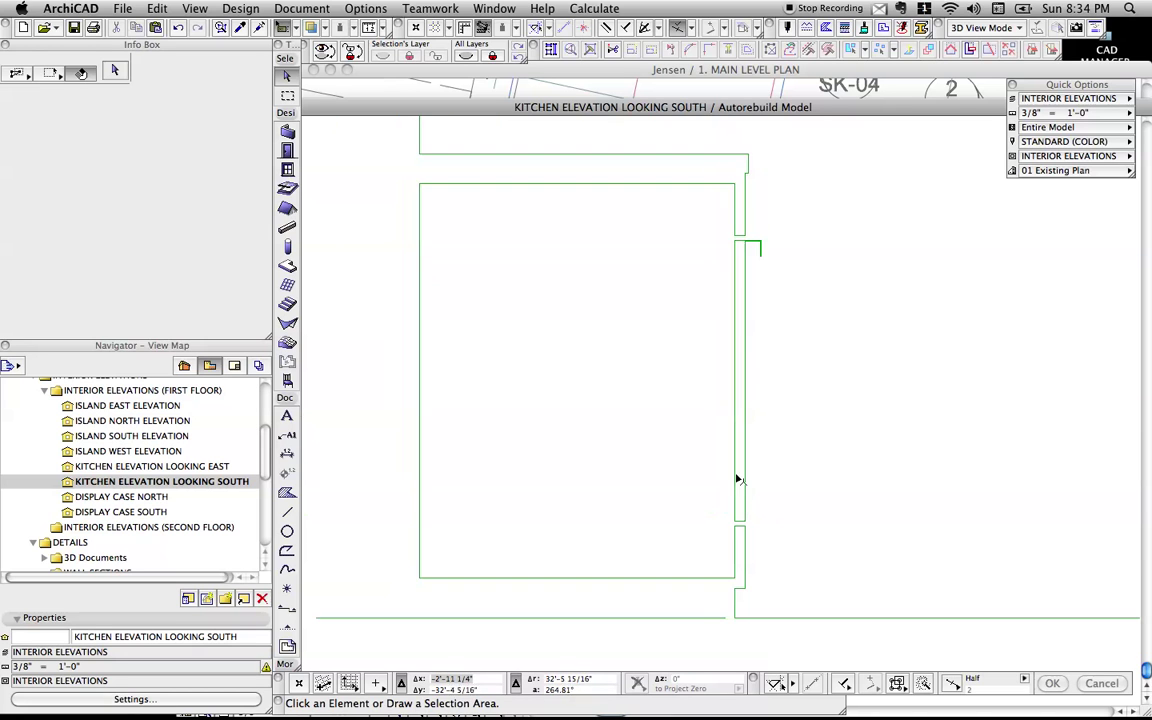
{"action": "left_click_drag", "start_coordinate": [789, 278], "coordinate": [715, 229]}
{"action": "key", "text": "Delete"}
{"action": "left_click", "coordinate": [715, 233]}
{"action": "key", "text": "Delete"}
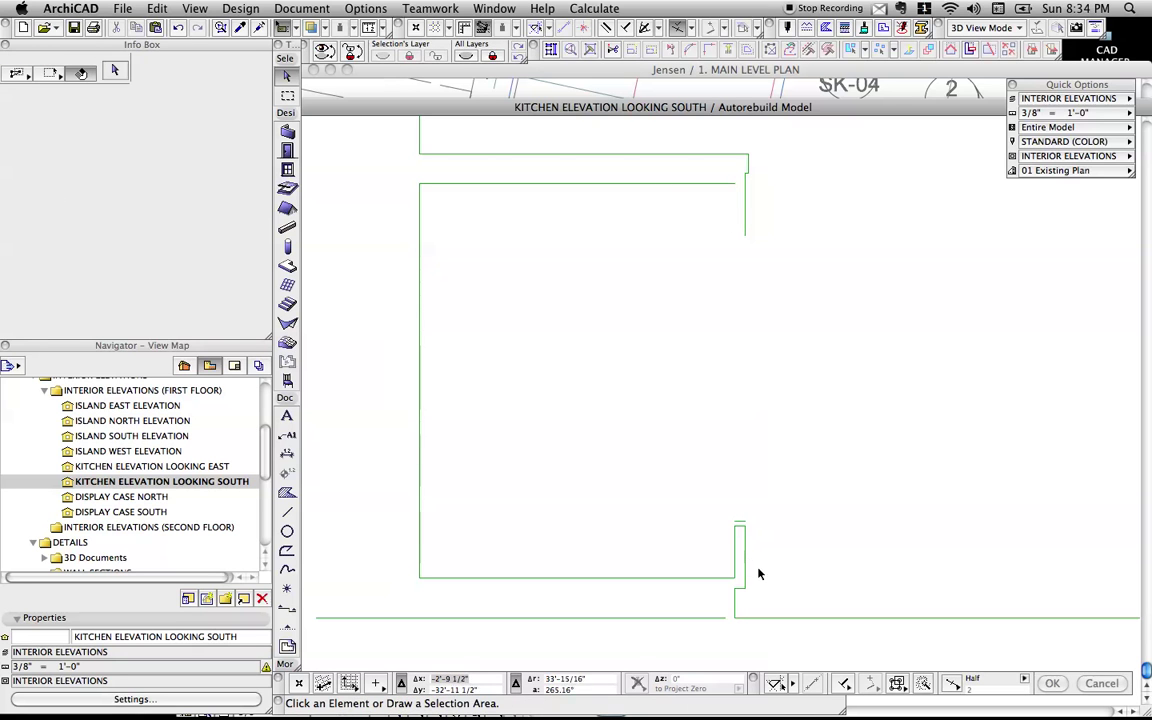
Delete the remaining lines of the lower box, the bottom part of its side strip, and the floor line beneath it.
{"action": "left_click", "coordinate": [746, 562]}
{"action": "key", "text": "Delete"}
{"action": "left_click", "coordinate": [699, 617]}
{"action": "key", "text": "Delete"}
{"action": "left_click", "coordinate": [463, 186]}
{"action": "left_click", "coordinate": [406, 614]}
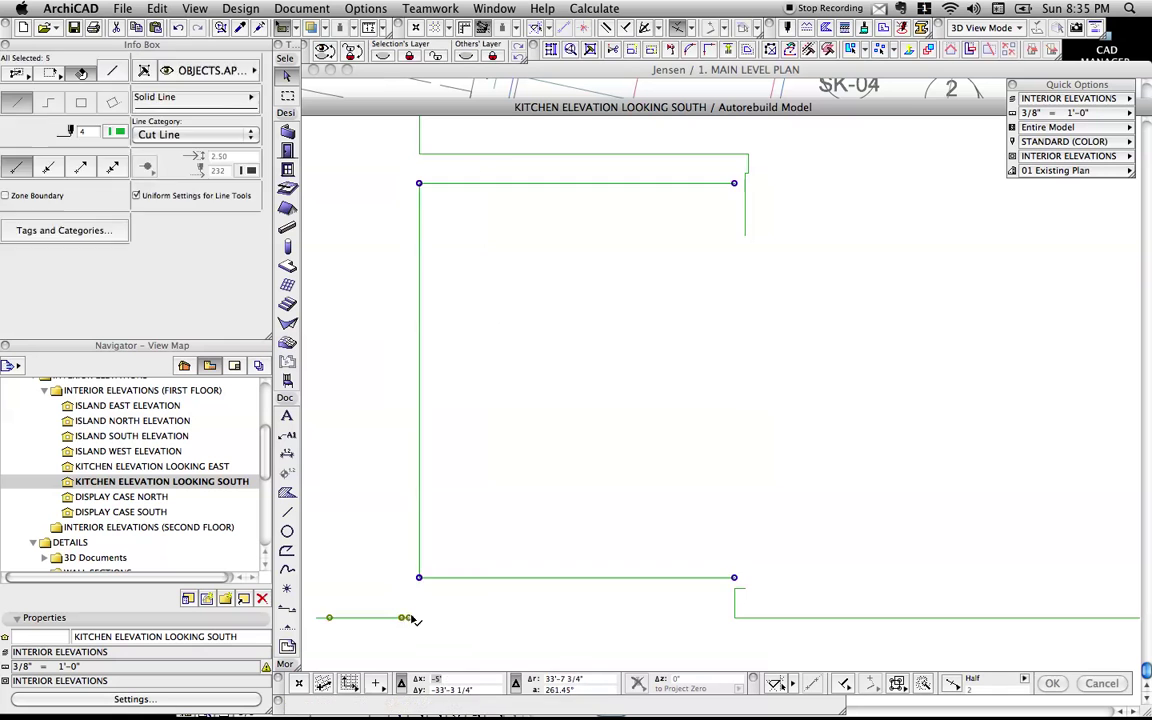
{"action": "key", "text": "Delete"}
Stretch the short vertical cut line beneath the ledge down to the notch just above the floor line.
{"action": "left_click", "coordinate": [746, 236]}
{"action": "left_click", "coordinate": [745, 237]}
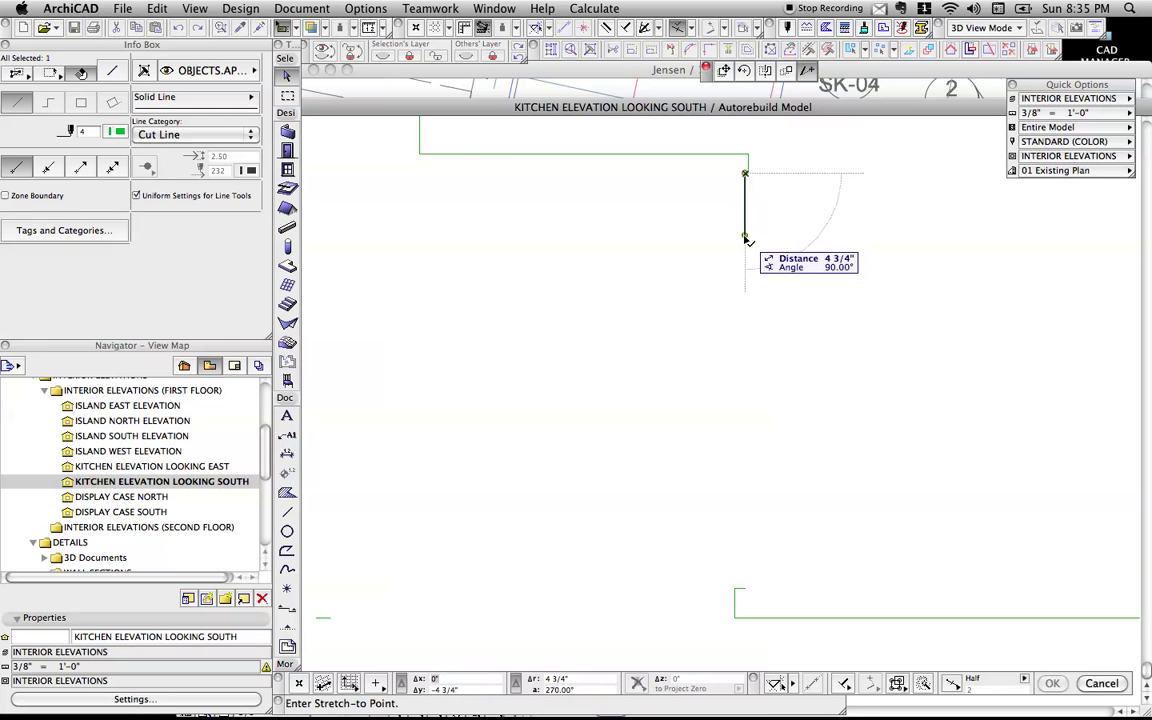
{"action": "left_click", "coordinate": [744, 588]}
Delete the last small floor line fragments outside the lower left of the outline.
{"action": "scroll", "coordinate": [646, 590], "scroll_direction": "down", "scroll_amount": 3}
{"action": "left_click", "coordinate": [597, 562]}
{"action": "left_click", "coordinate": [478, 505]}
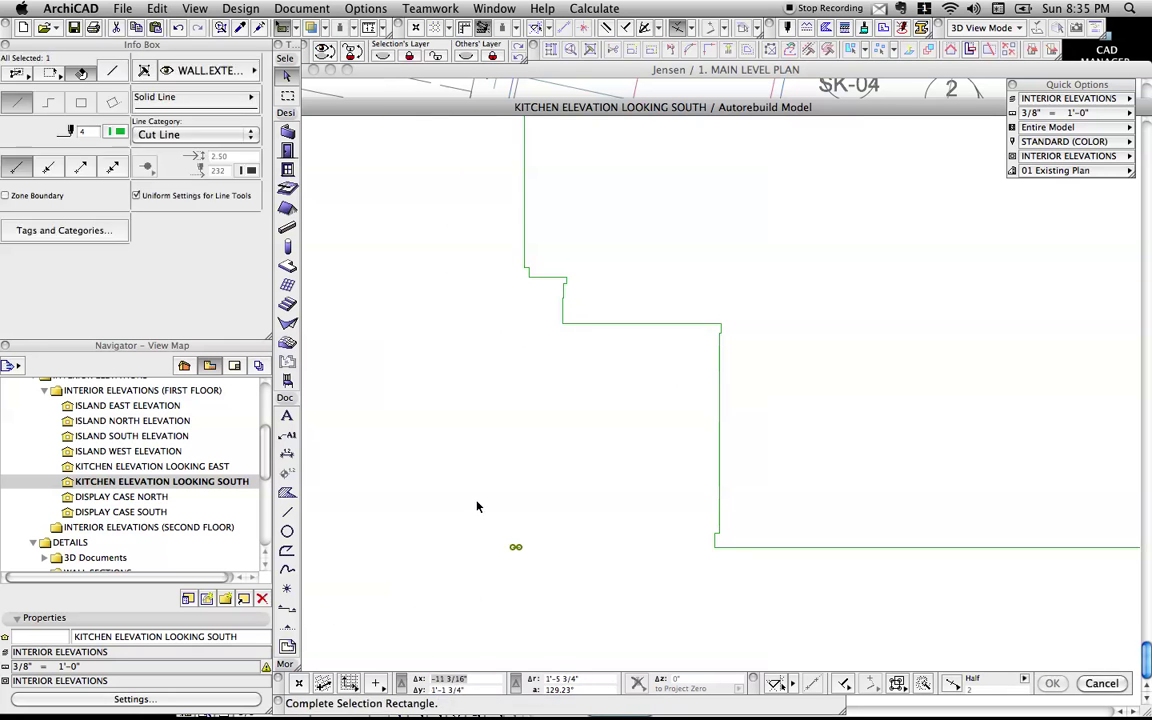
{"action": "key", "text": "Delete"}
Activate the rectangular Fill tool as an Empty Fill cover fill on MASKING.FILLS, checking its layer and background pen settings.
{"action": "scroll", "coordinate": [606, 504], "scroll_direction": "down", "scroll_amount": 5}
{"action": "middle_click_drag", "start_coordinate": [606, 504], "coordinate": [545, 508]}
{"action": "middle_click_drag", "start_coordinate": [672, 424], "coordinate": [594, 500]}
{"action": "scroll", "coordinate": [592, 407], "scroll_direction": "down", "scroll_amount": 3}
{"action": "scroll", "coordinate": [594, 492], "scroll_direction": "up", "scroll_amount": 1}
{"action": "scroll", "coordinate": [594, 490], "scroll_direction": "down", "scroll_amount": 2}
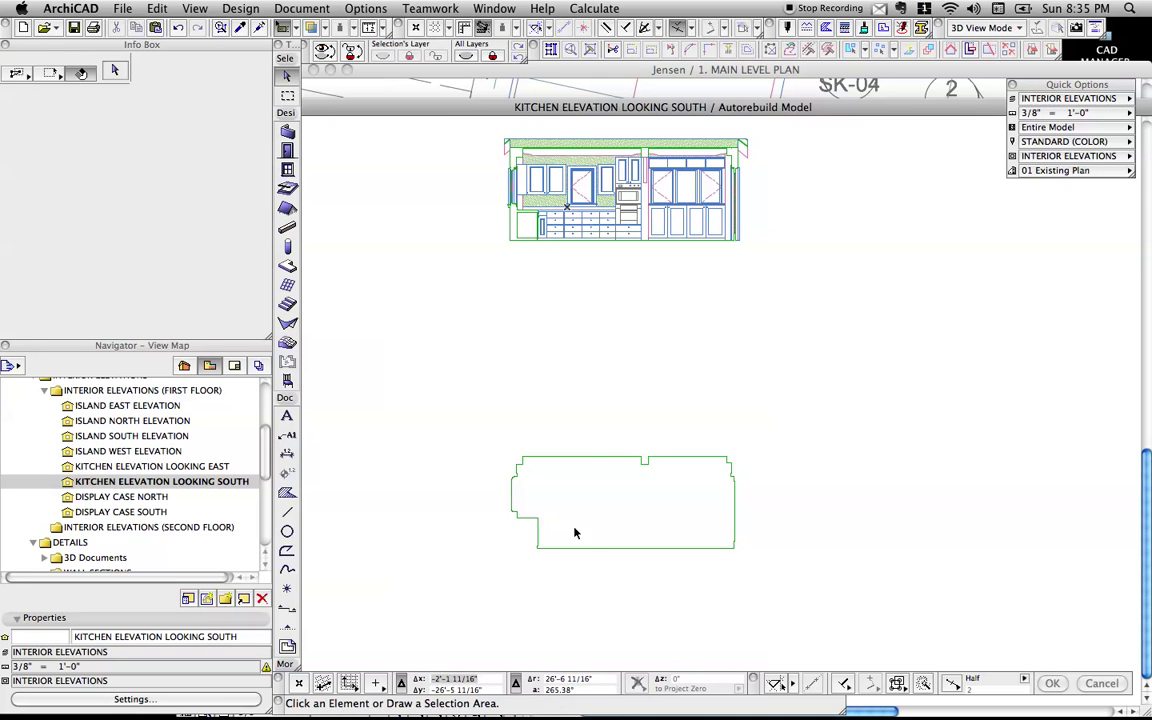
{"action": "middle_click_drag", "start_coordinate": [606, 548], "coordinate": [617, 439]}
{"action": "scroll", "coordinate": [617, 425], "scroll_direction": "up", "scroll_amount": 3}
{"action": "left_click", "coordinate": [617, 438], "text": "alt"}
{"action": "scroll", "coordinate": [490, 323], "scroll_direction": "down", "scroll_amount": 1}
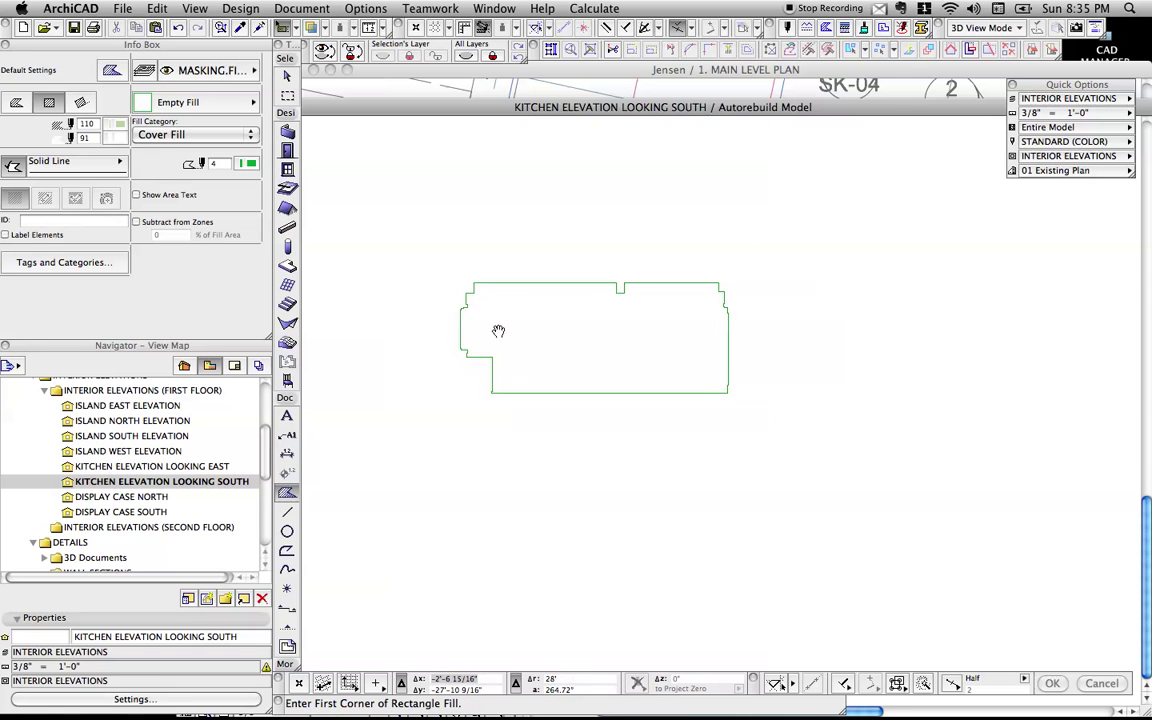
{"action": "middle_click_drag", "start_coordinate": [497, 329], "coordinate": [494, 326]}
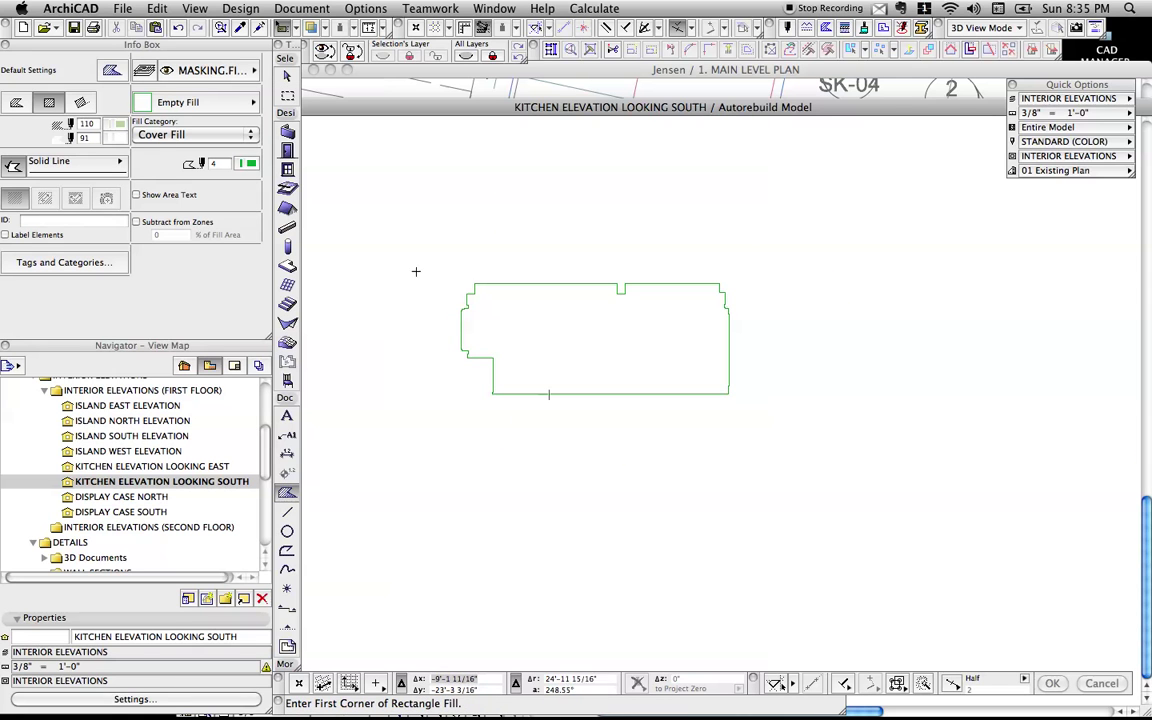
{"action": "left_click", "coordinate": [222, 72]}
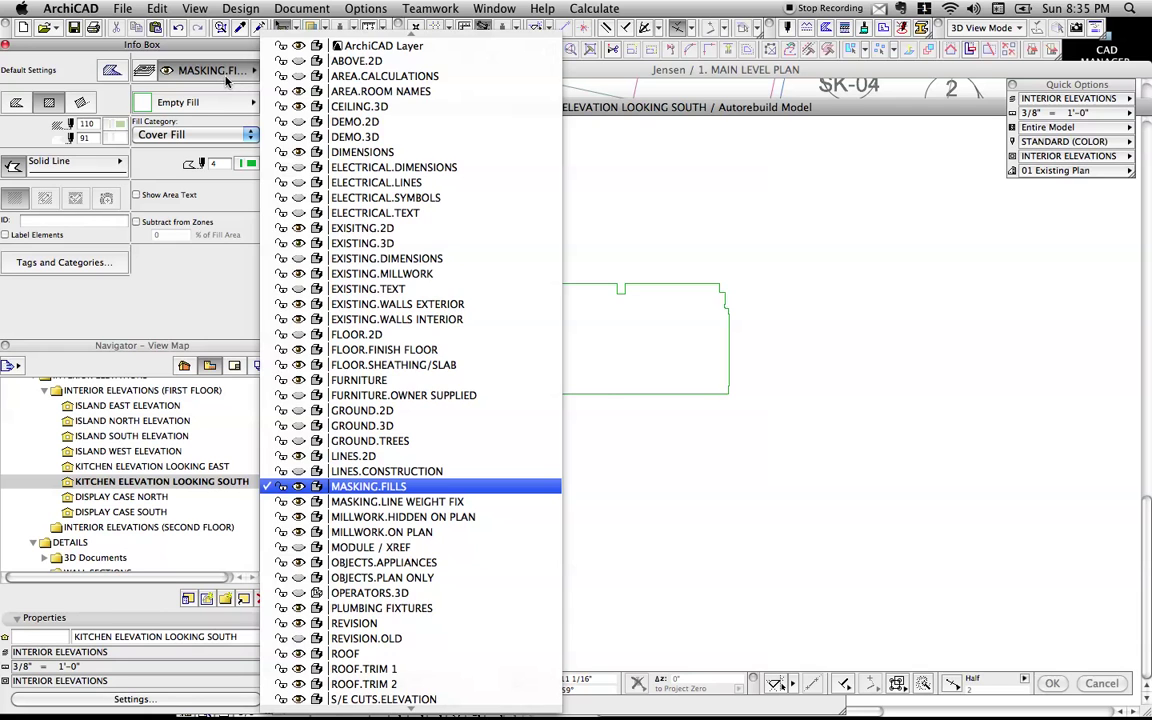
{"action": "left_click", "coordinate": [240, 183]}
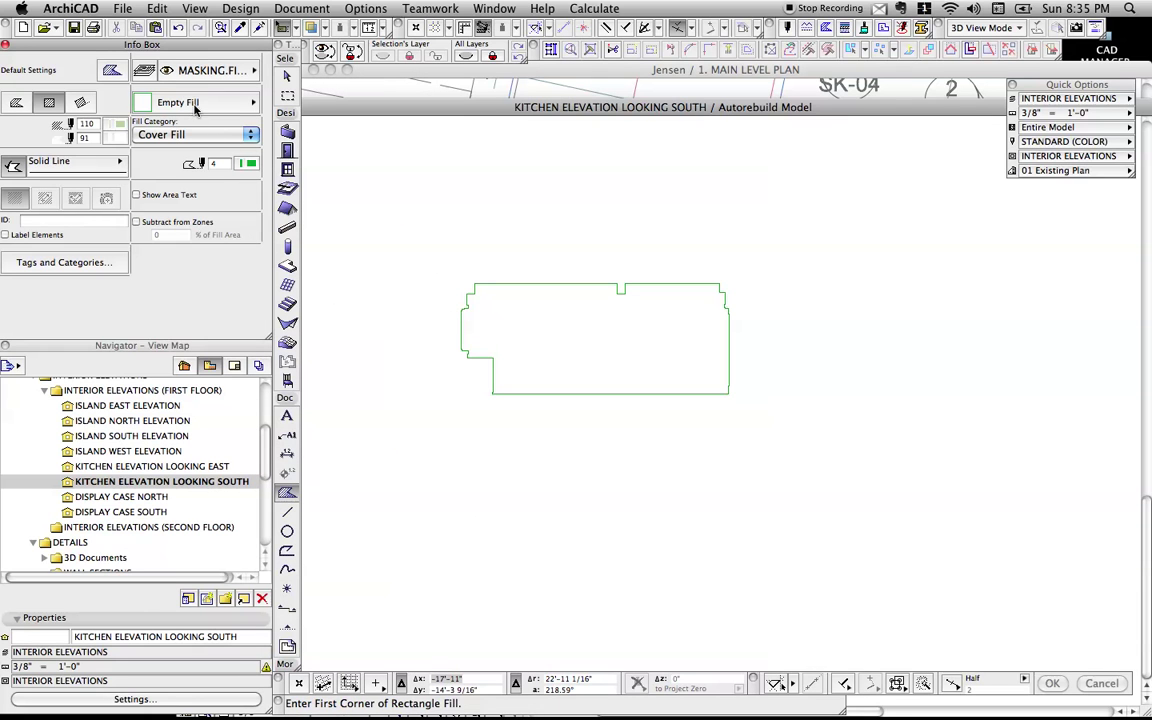
{"action": "left_click", "coordinate": [118, 137]}
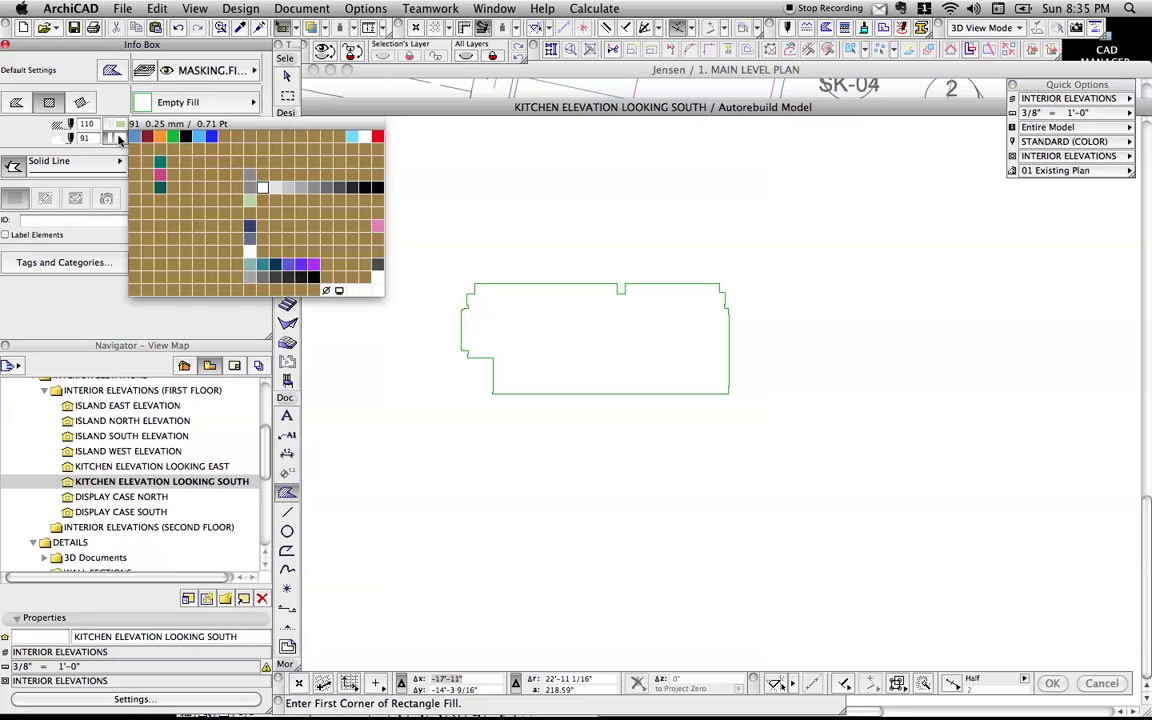
{"action": "left_click", "coordinate": [12, 174]}
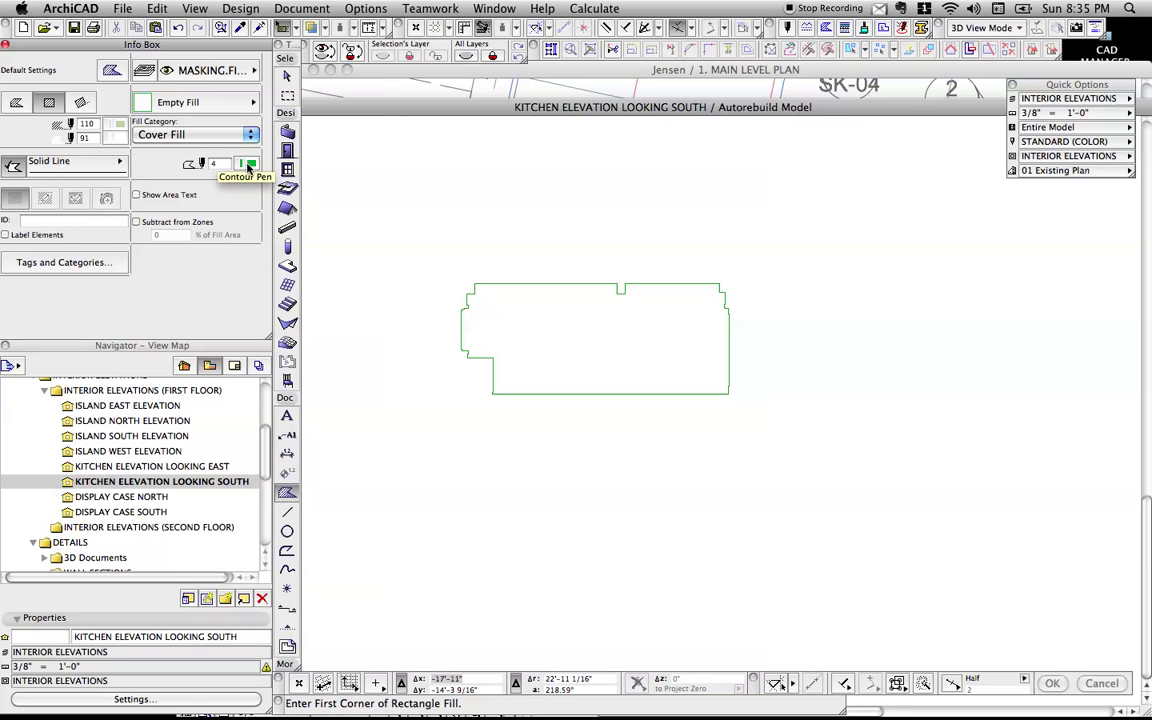
Draw a rectangular fill about 56' by 33' around the cleaned interior outline.
{"action": "scroll", "coordinate": [535, 295], "scroll_direction": "down", "scroll_amount": 3}
{"action": "middle_click_drag", "start_coordinate": [535, 295], "coordinate": [569, 346]}
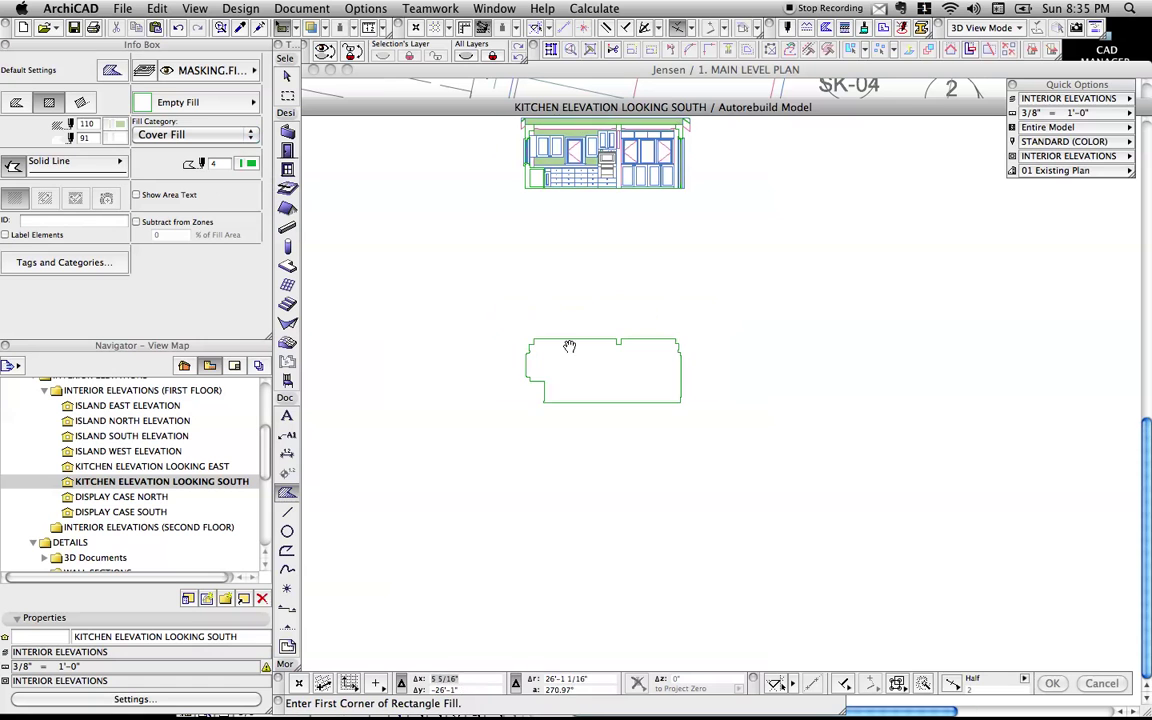
{"action": "left_click", "coordinate": [400, 257]}
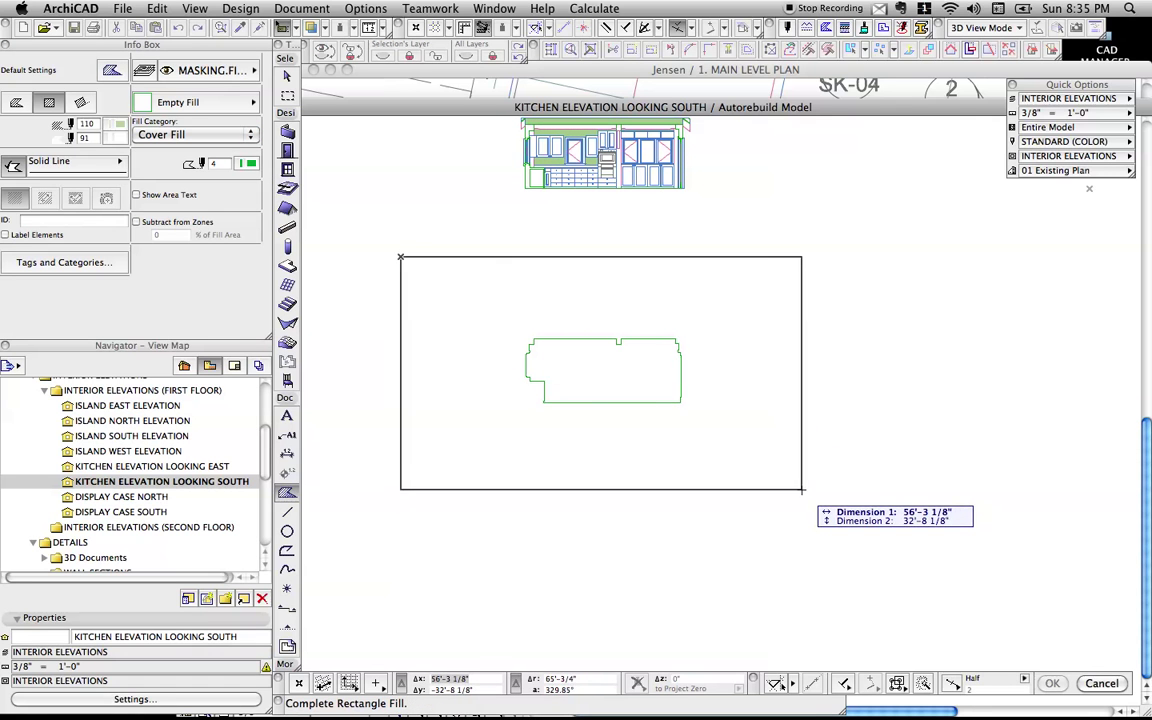
{"action": "left_click", "coordinate": [801, 489]}
Subtract the interior outline's shape from the rectangular fill by tracing the outline with the Magic Wand.
{"action": "key", "text": "w"}
{"action": "left_click", "coordinate": [654, 257]}
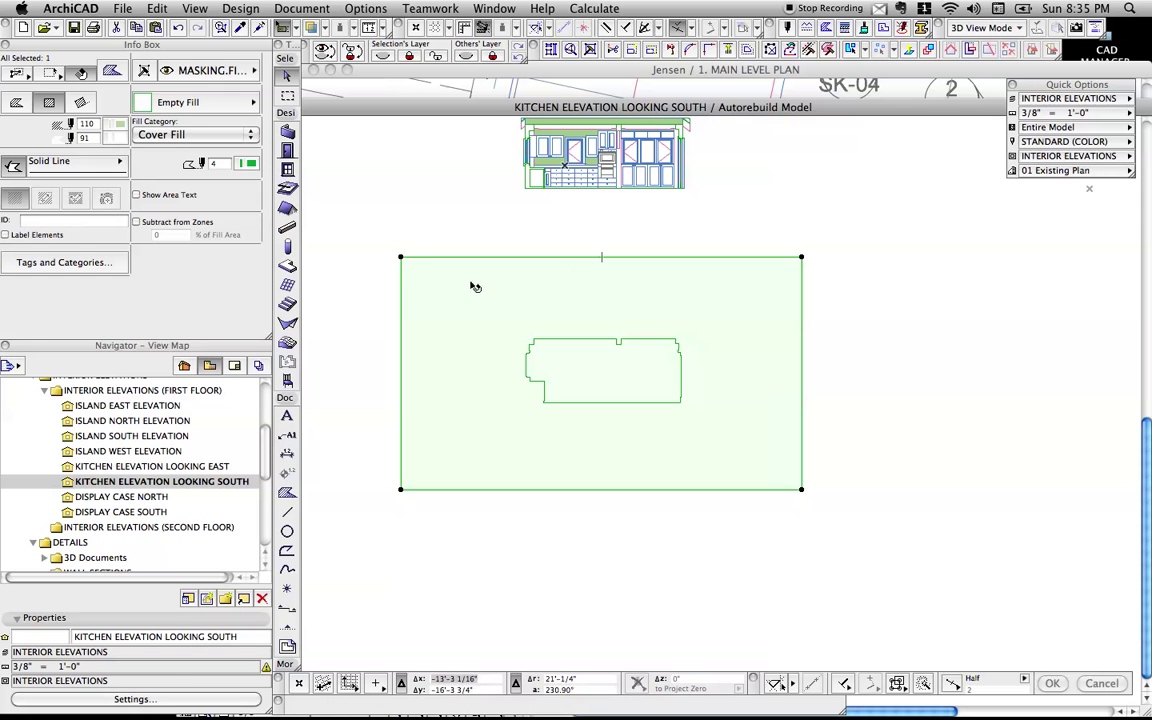
{"action": "key", "text": "alt+shift"}
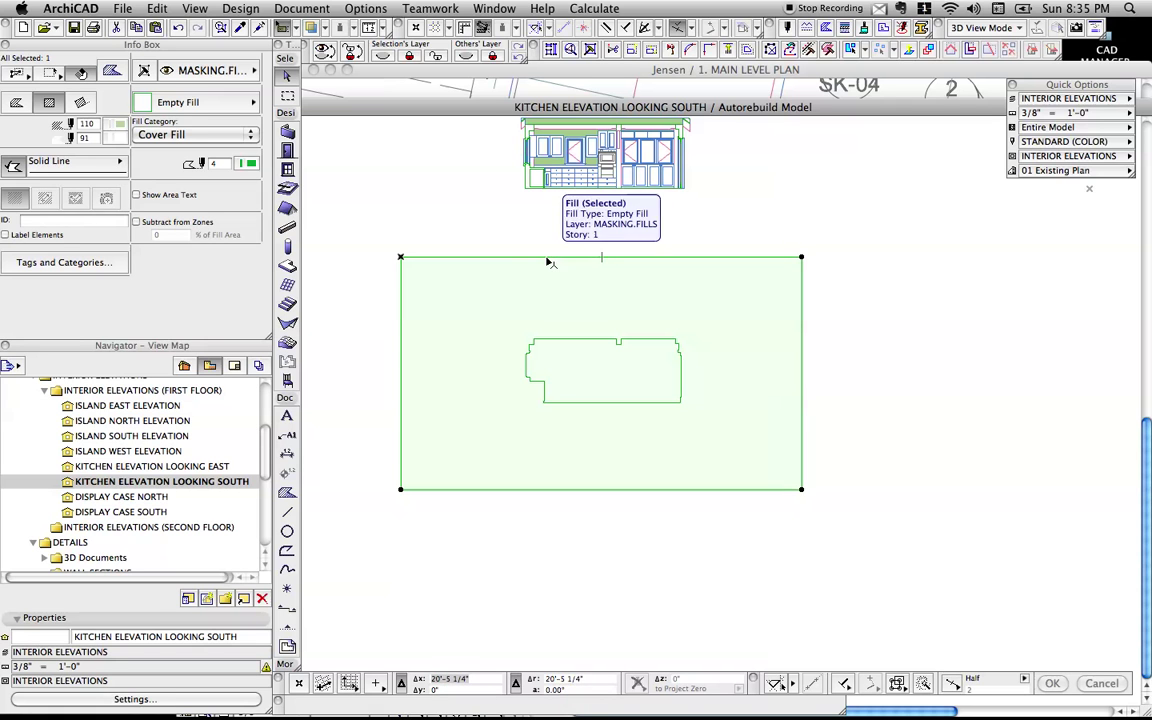
{"action": "scroll", "coordinate": [597, 260], "scroll_direction": "up", "scroll_amount": 2}
{"action": "key", "text": "Escape"}
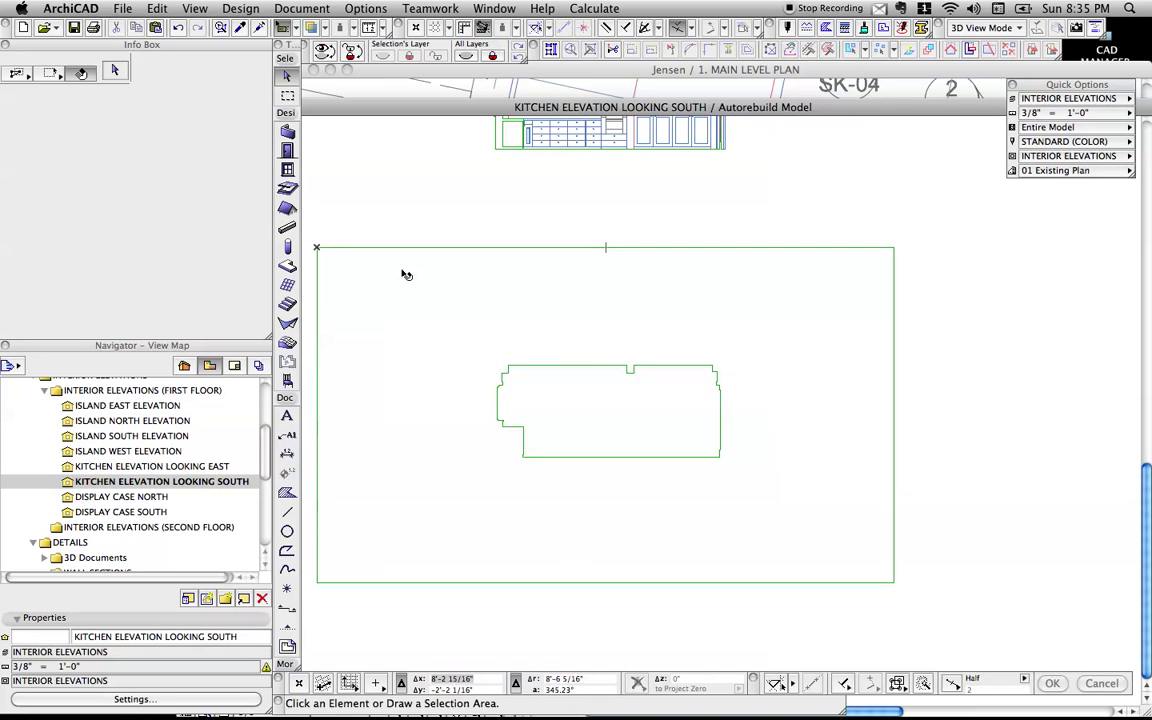
{"action": "left_click", "coordinate": [738, 249]}
{"action": "left_click", "coordinate": [726, 247]}
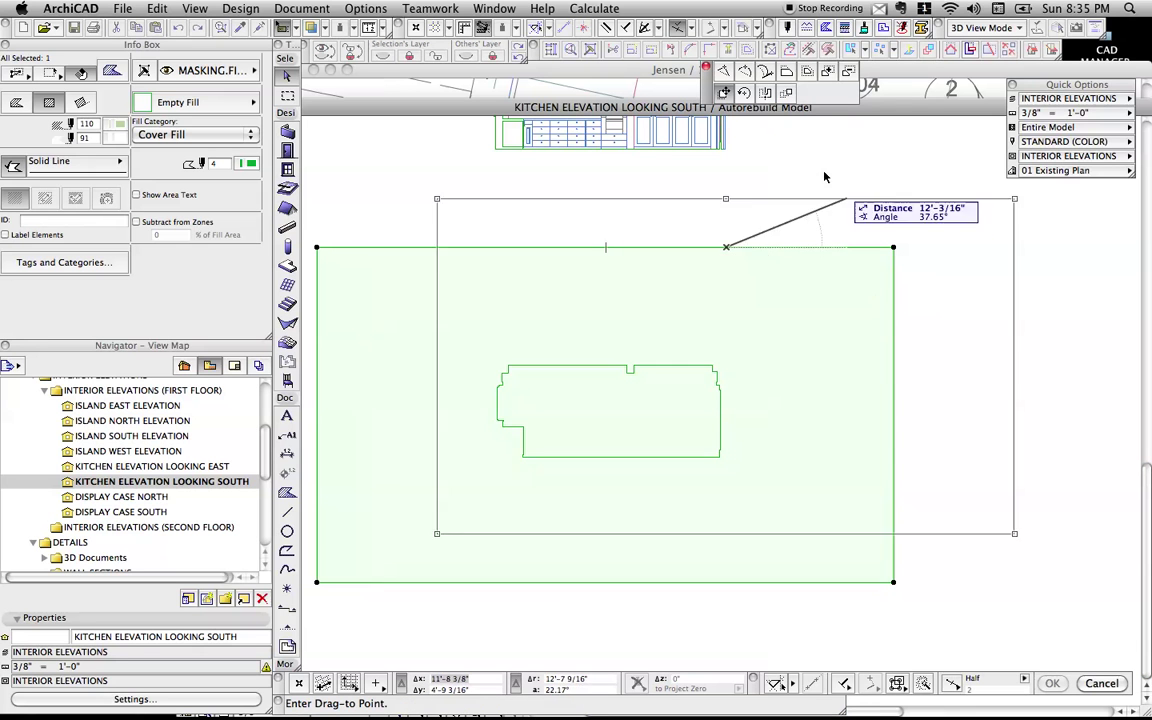
{"action": "left_click", "coordinate": [847, 73]}
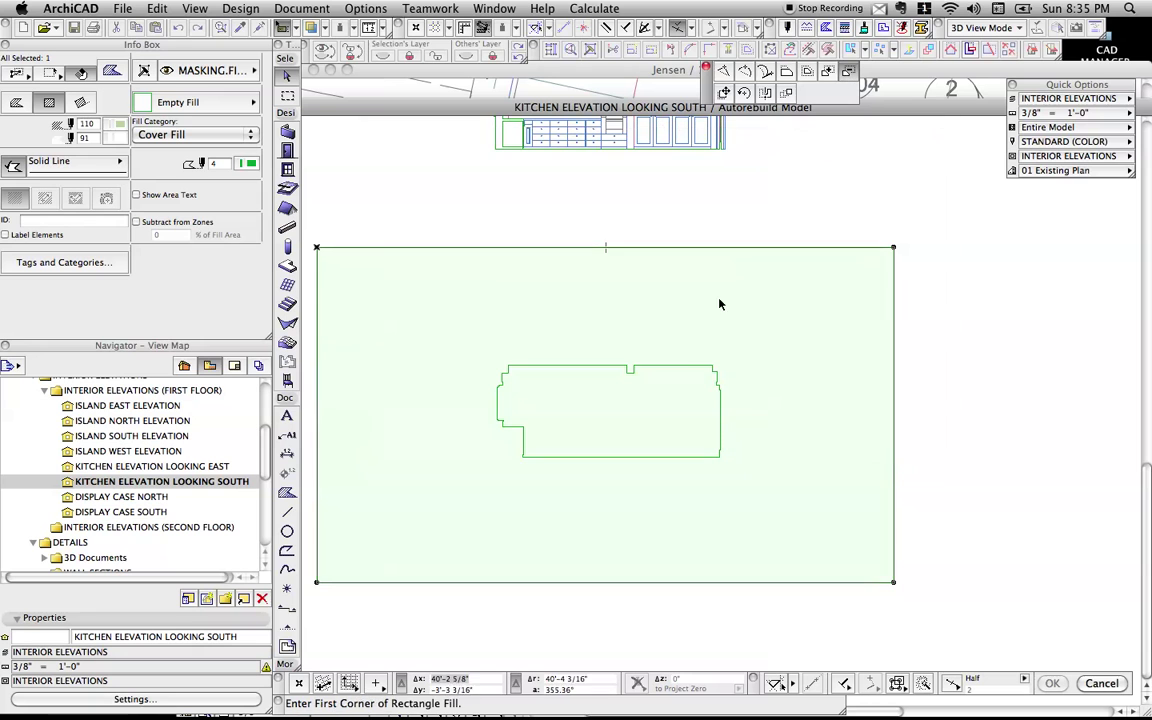
{"action": "left_click", "coordinate": [650, 413]}
{"action": "key", "text": "Escape"}
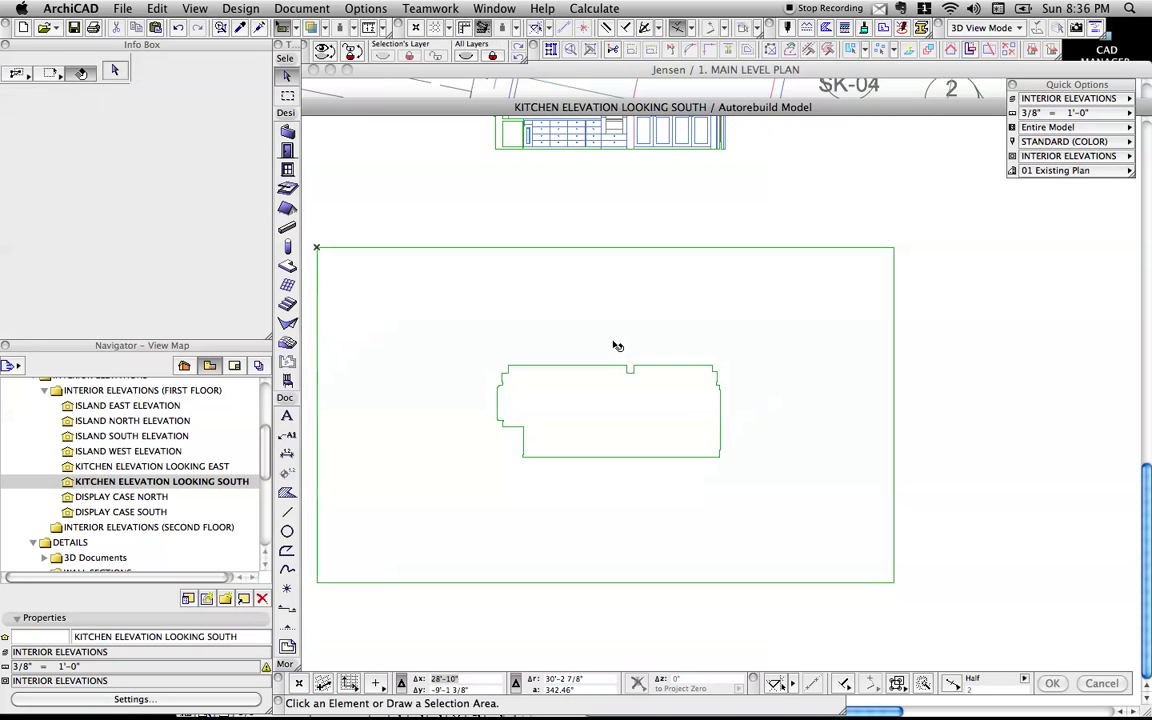
Move the masking fill with its opening straight up 30' over the original kitchen elevation and deselect it.
{"action": "left_click", "coordinate": [609, 489]}
{"action": "scroll", "coordinate": [635, 428], "scroll_direction": "down", "scroll_amount": 2}
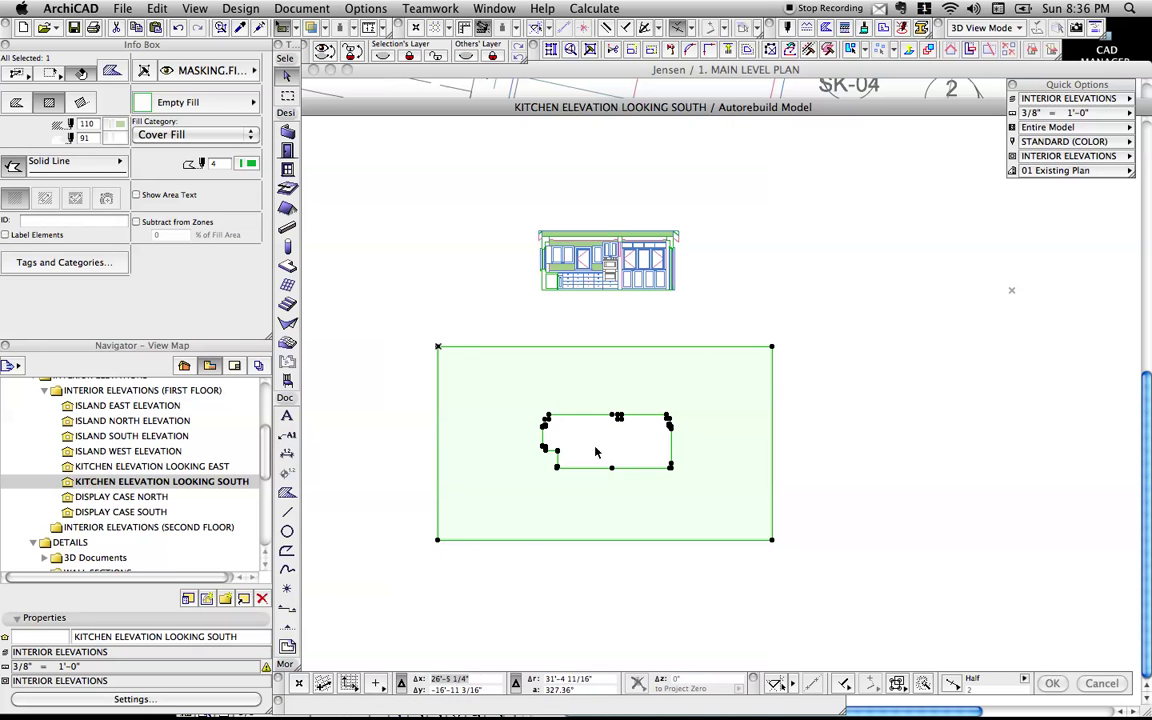
{"action": "key", "text": "super+d"}
{"action": "left_click", "coordinate": [649, 432]}
{"action": "type", "text": "3"}
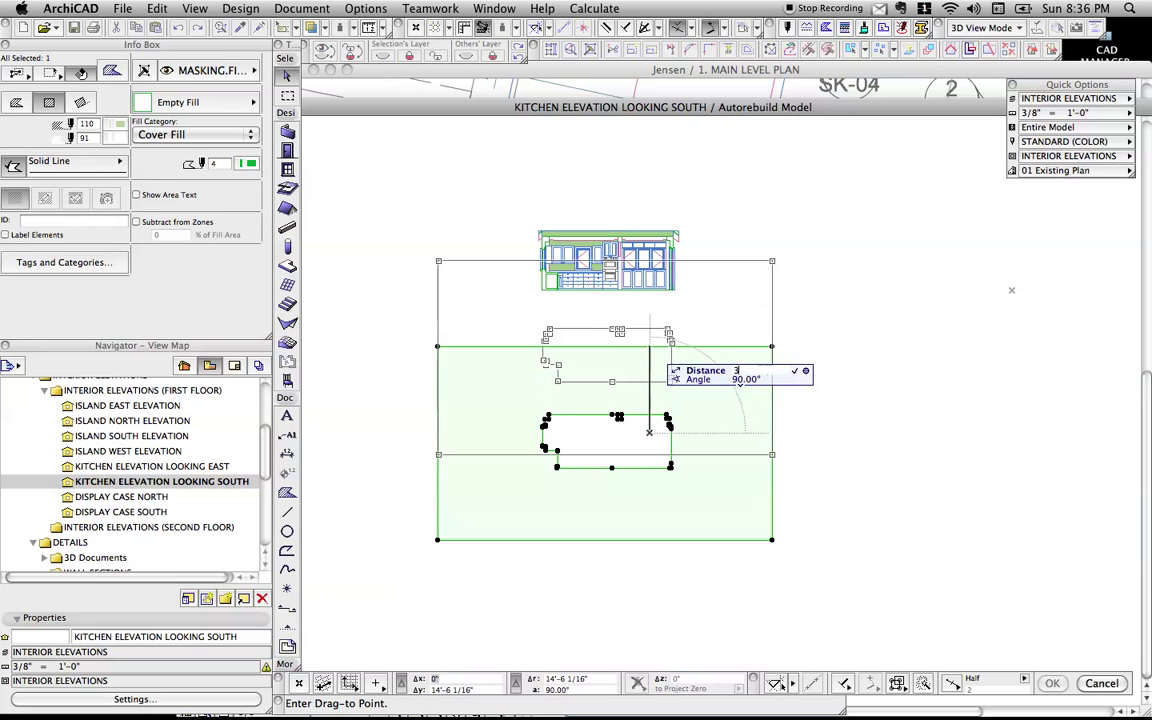
{"action": "type", "text": "0"}
{"action": "key", "text": "Return"}
{"action": "key", "text": "Escape"}
{"action": "scroll", "coordinate": [615, 440], "scroll_direction": "up", "scroll_amount": 3}
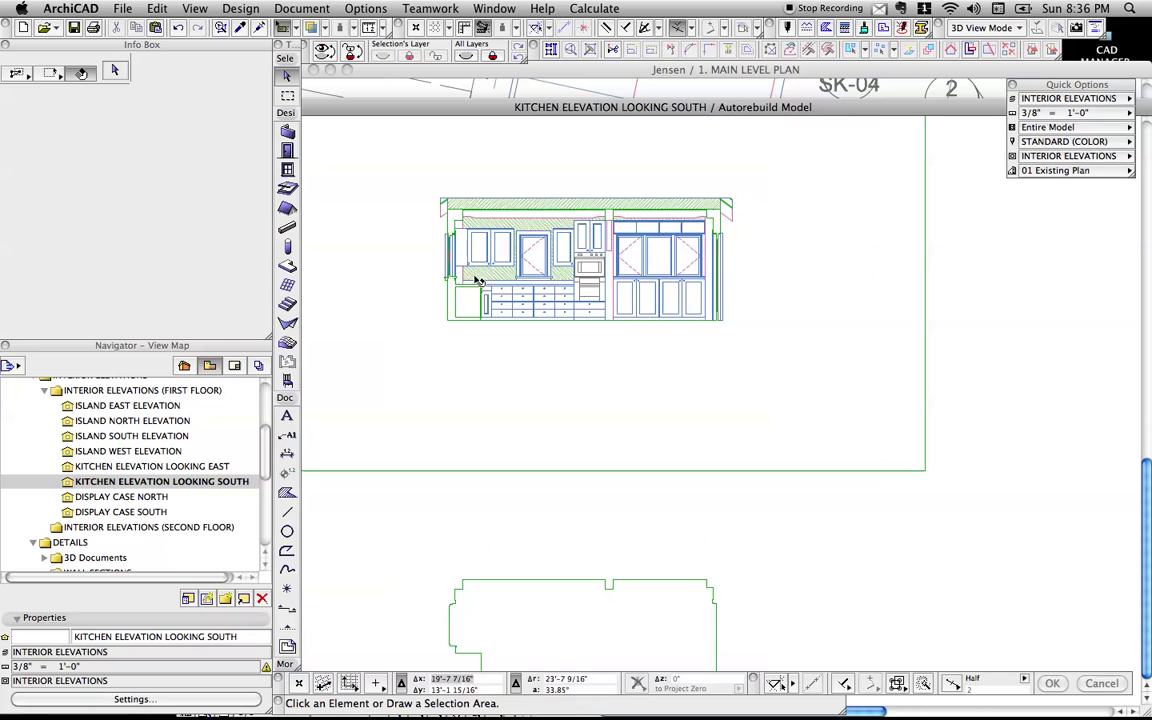
Bring the masking fill forward in the display order so it covers the linework around the kitchen elevation, and deselect it.
{"action": "scroll", "coordinate": [615, 440], "scroll_direction": "down", "scroll_amount": 3}
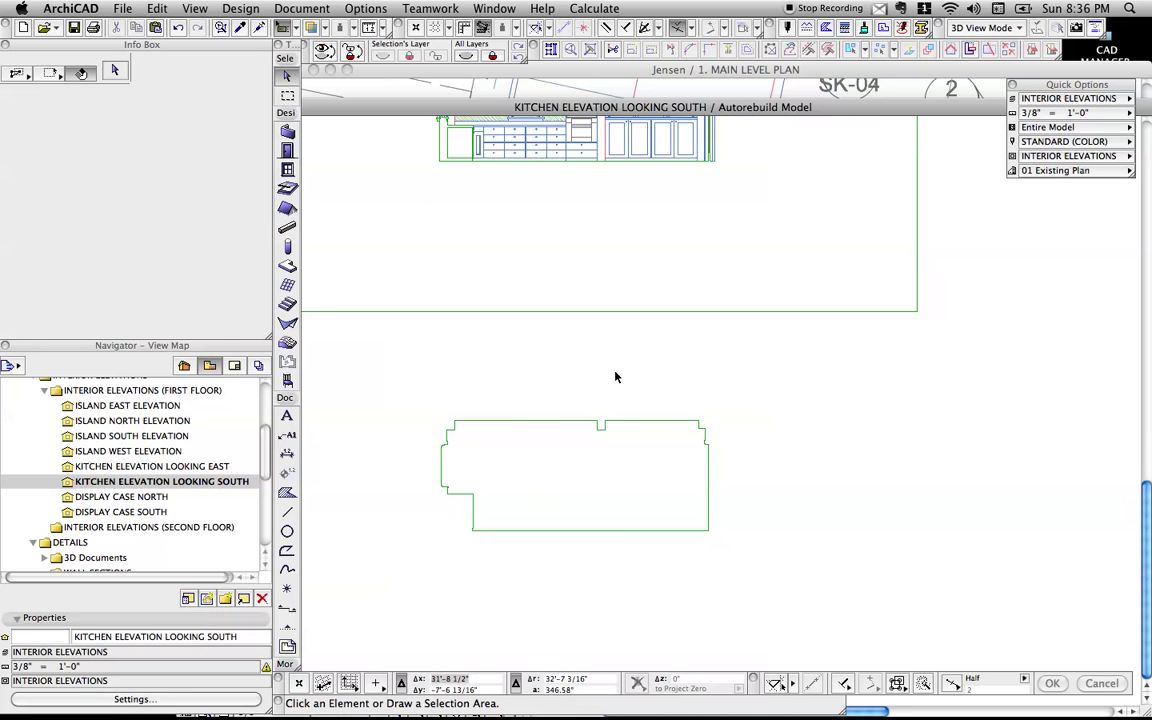
{"action": "scroll", "coordinate": [615, 377], "scroll_direction": "up", "scroll_amount": 3}
{"action": "scroll", "coordinate": [663, 460], "scroll_direction": "down", "scroll_amount": 2}
{"action": "left_click", "coordinate": [625, 283]}
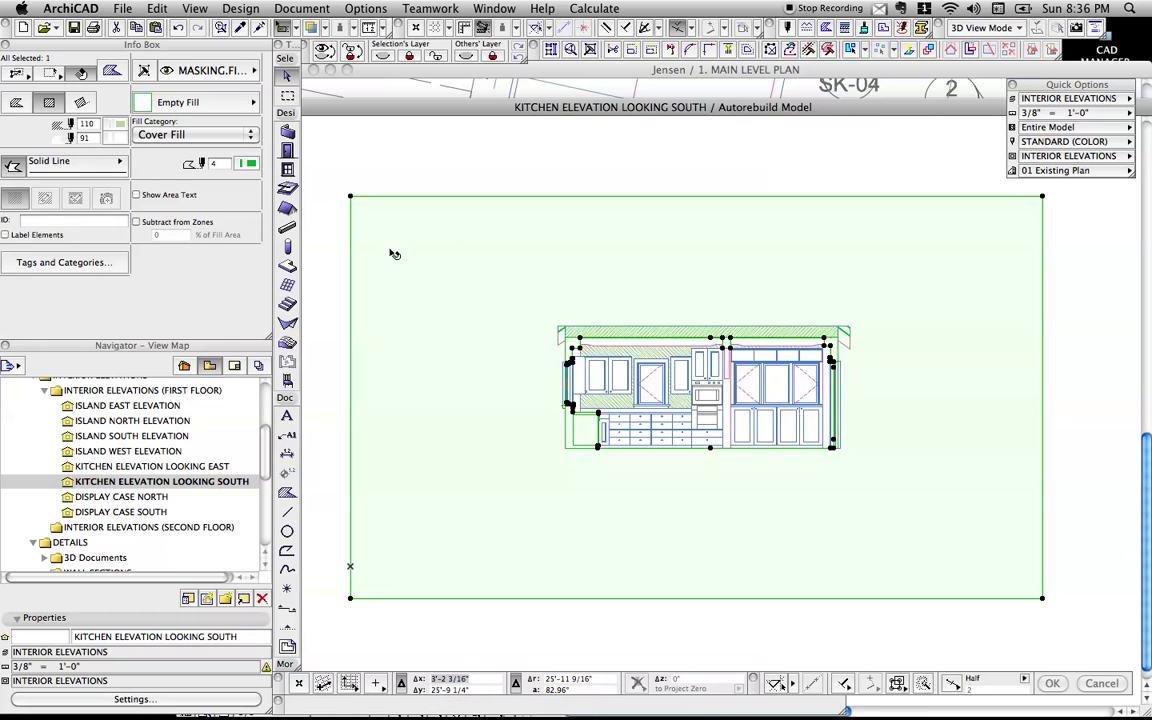
{"action": "right_click", "coordinate": [427, 242]}
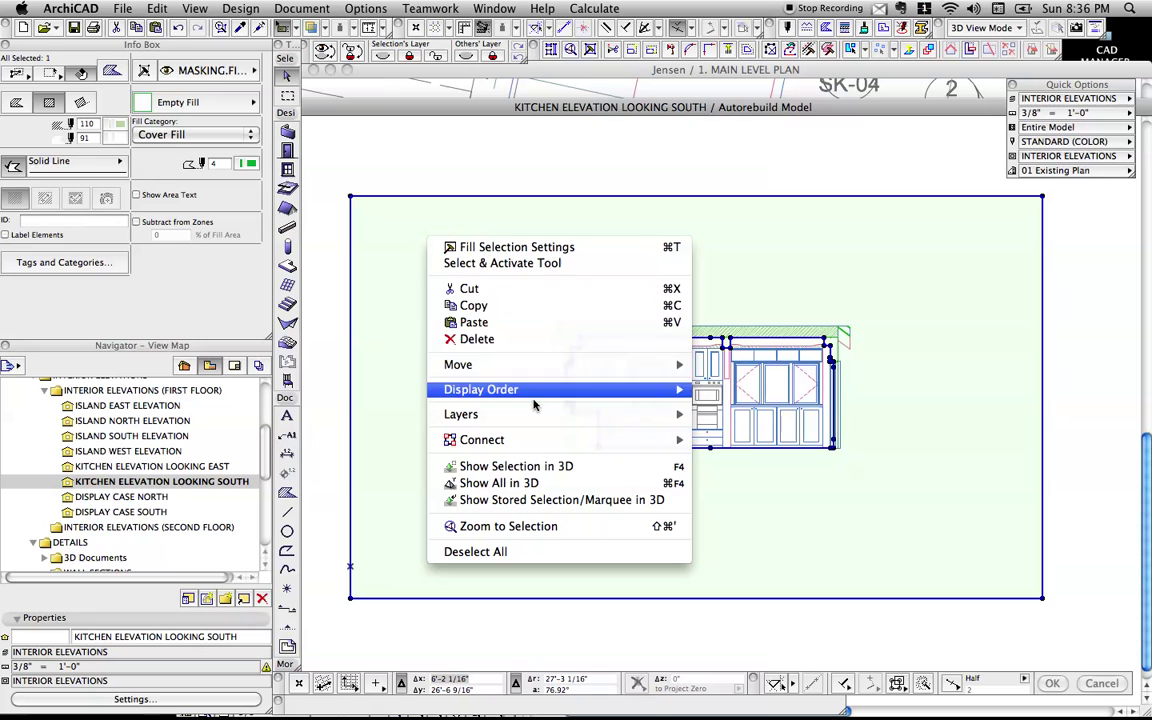
{"action": "mouse_move", "coordinate": [542, 399]}
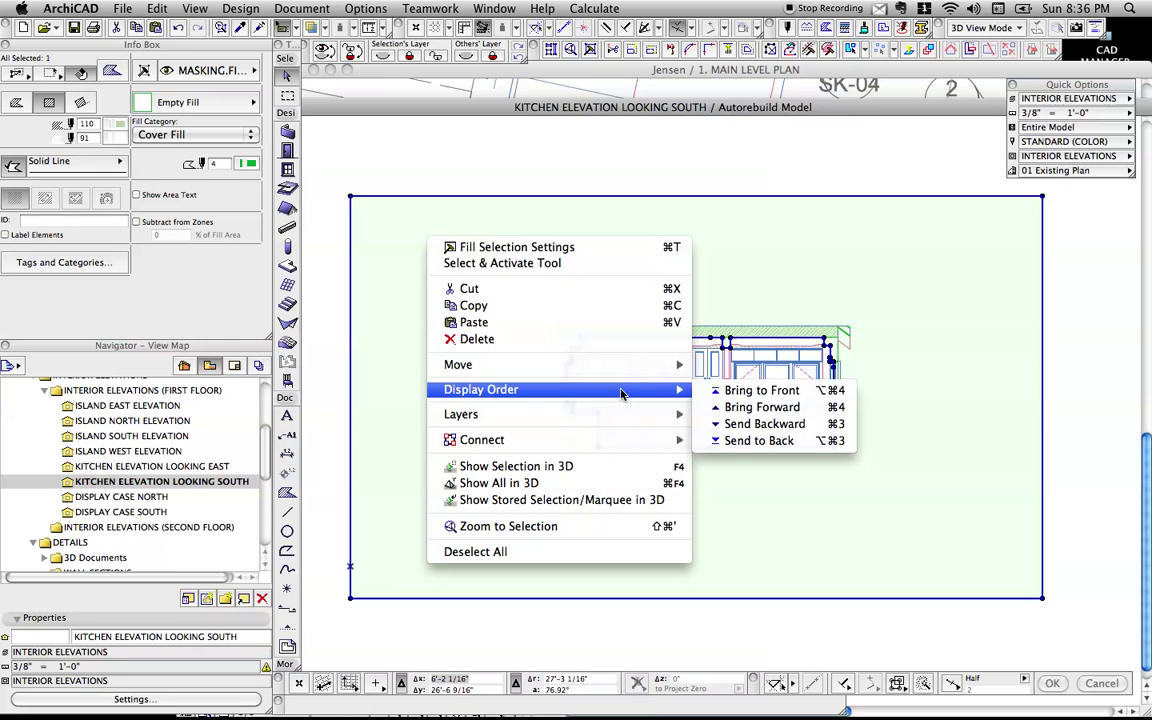
{"action": "left_click", "coordinate": [762, 407]}
{"action": "left_click", "coordinate": [595, 468]}
{"action": "scroll", "coordinate": [679, 463], "scroll_direction": "up", "scroll_amount": 5}
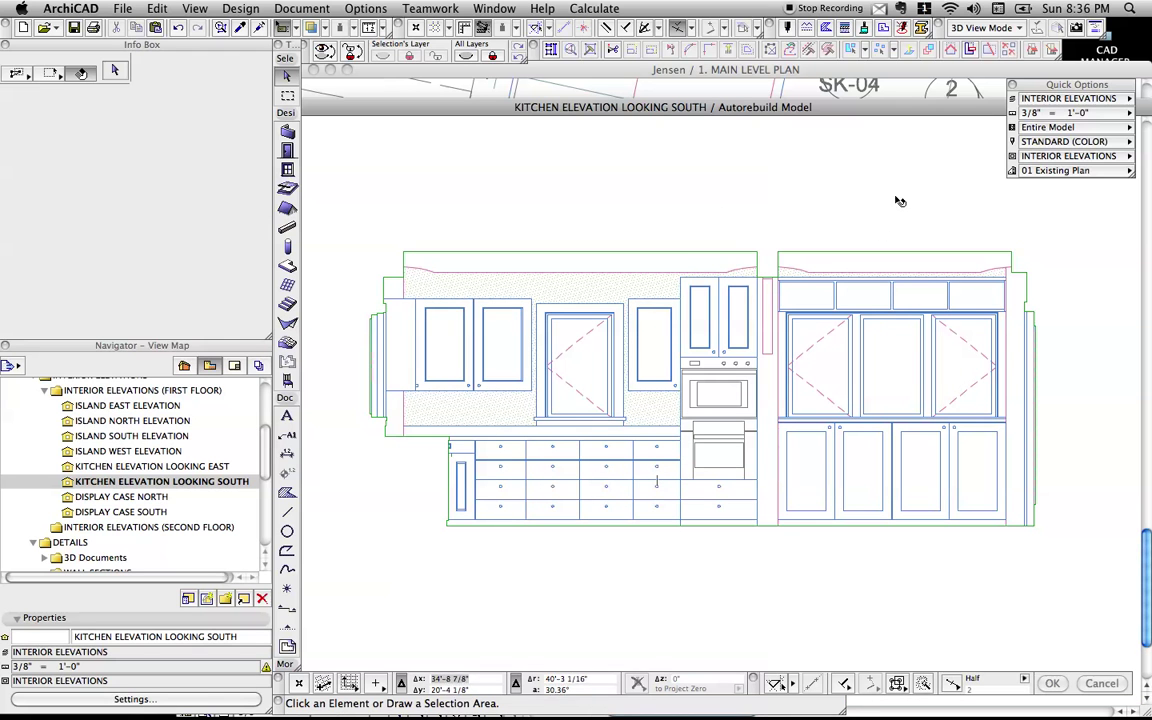
Switch the kitchen elevation's pen set to STANDARD (BLACK) and refresh the view.
{"action": "middle_click_drag", "start_coordinate": [543, 330], "coordinate": [530, 330]}
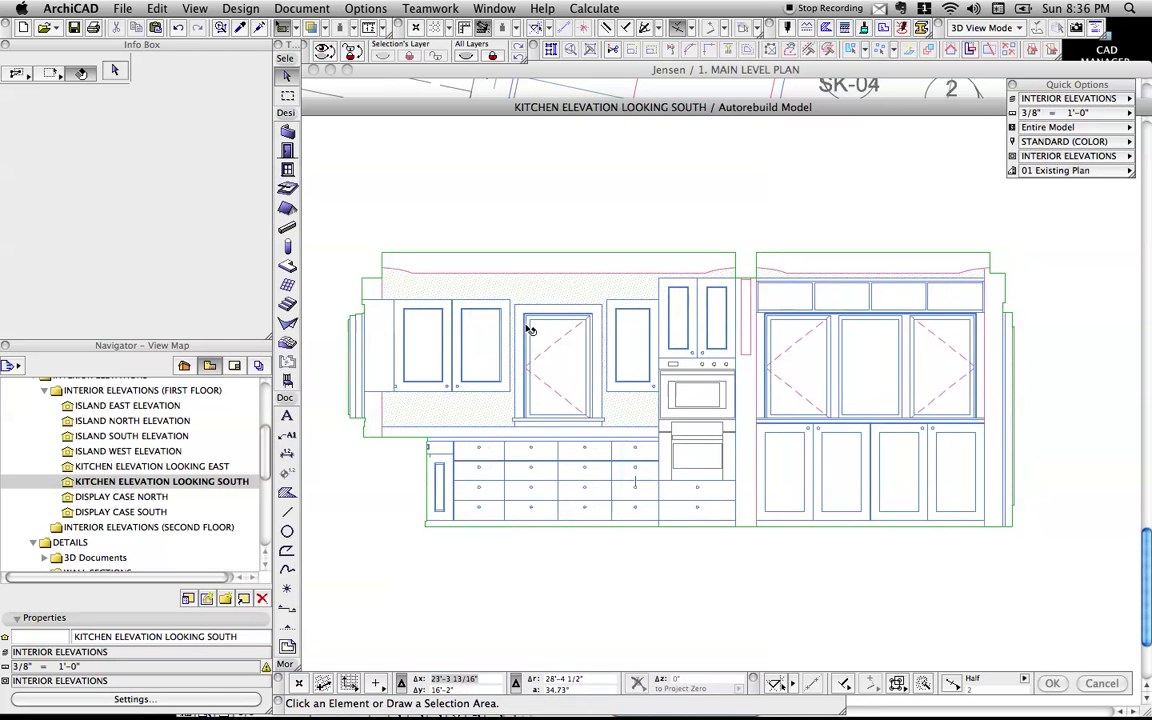
{"action": "left_click", "coordinate": [1061, 142]}
{"action": "left_click", "coordinate": [967, 172]}
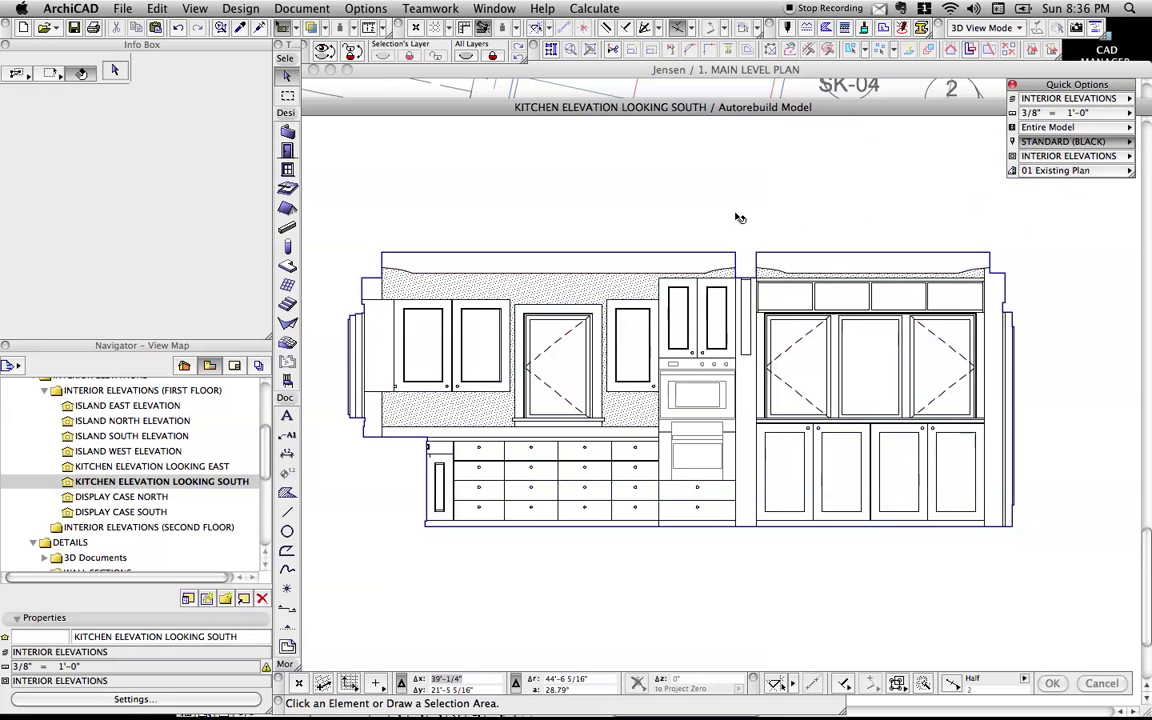
{"action": "right_click", "coordinate": [740, 205]}
{"action": "left_click", "coordinate": [812, 258]}
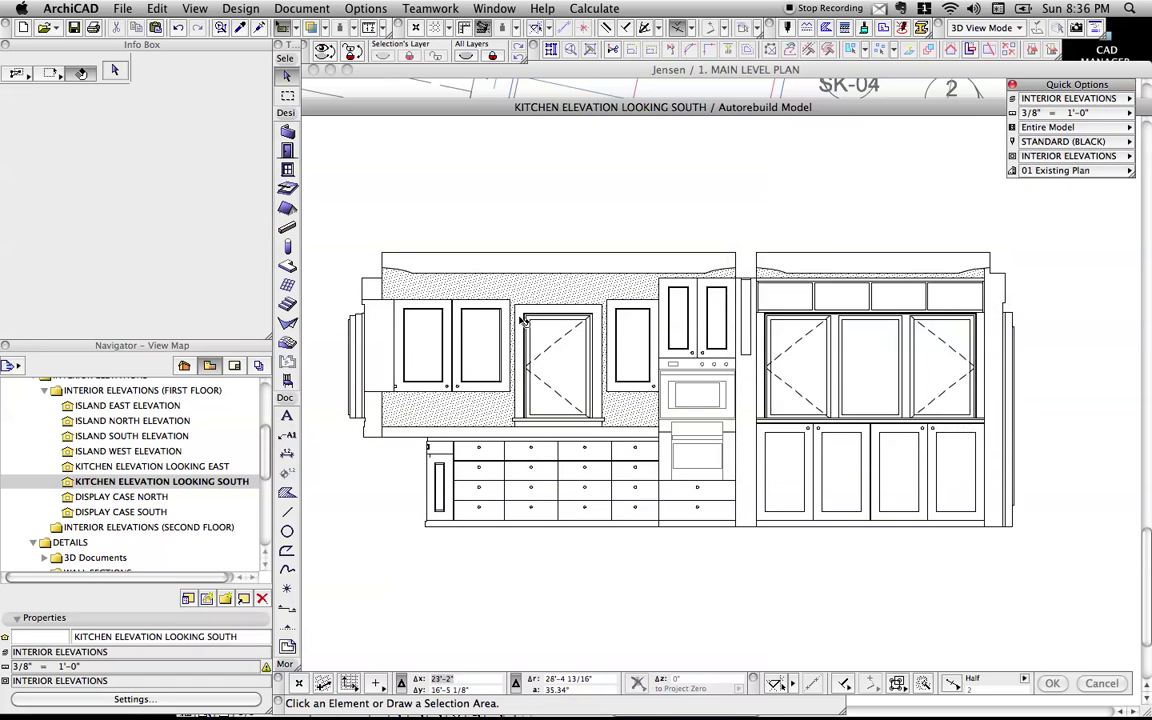
Examine the masked elevation's outline and line weights up close along the ceiling, the end walls and the base cabinets.
{"action": "scroll", "coordinate": [345, 290], "scroll_direction": "up", "scroll_amount": 5}
{"action": "scroll", "coordinate": [460, 240], "scroll_direction": "right", "scroll_amount": 15}
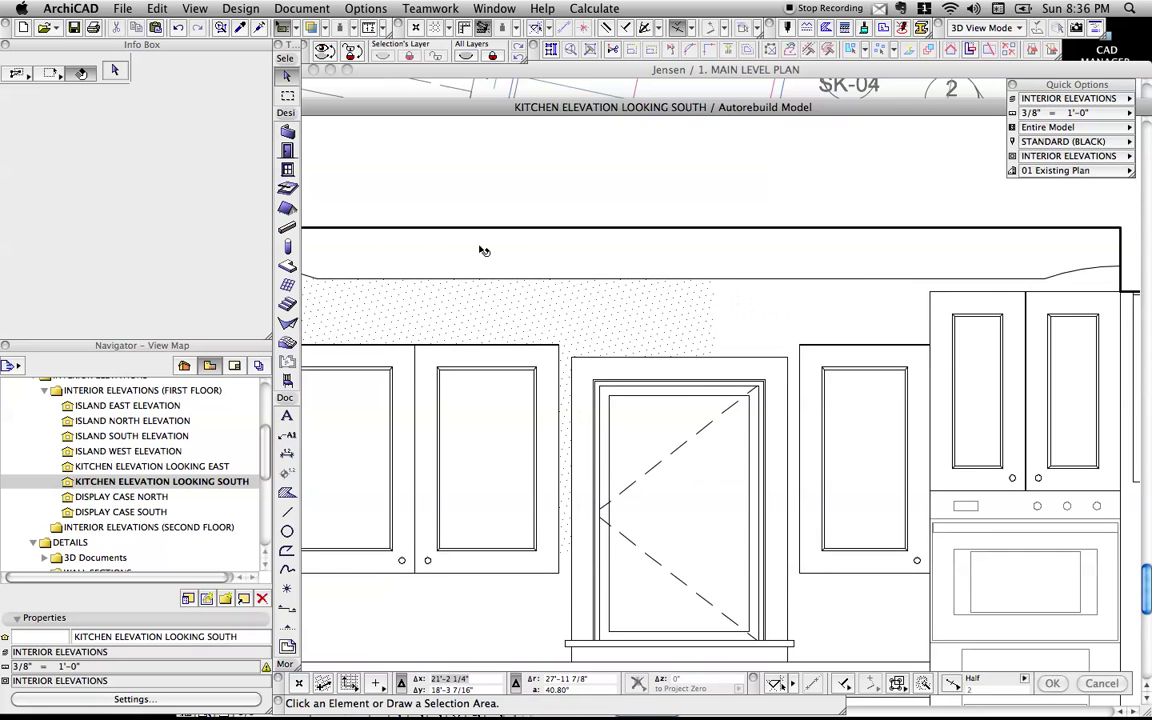
{"action": "scroll", "coordinate": [841, 424], "scroll_direction": "down", "scroll_amount": 5}
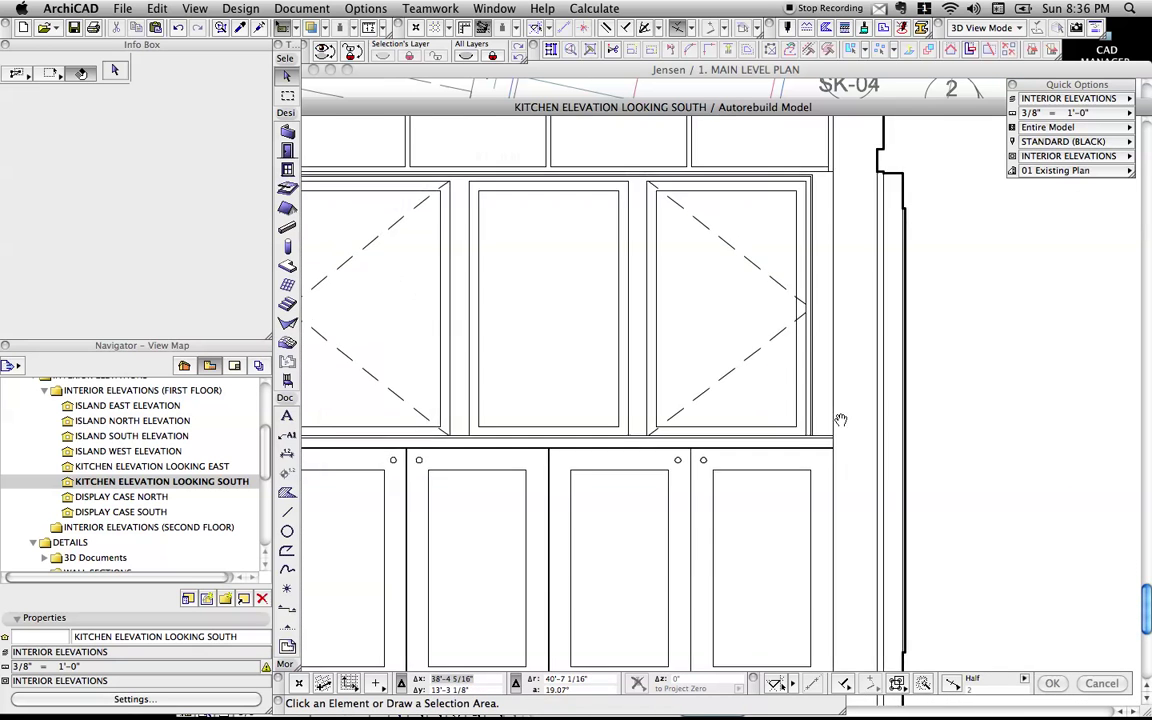
{"action": "scroll", "coordinate": [871, 391], "scroll_direction": "left", "scroll_amount": 15}
{"action": "scroll", "coordinate": [784, 386], "scroll_direction": "down", "scroll_amount": 10}
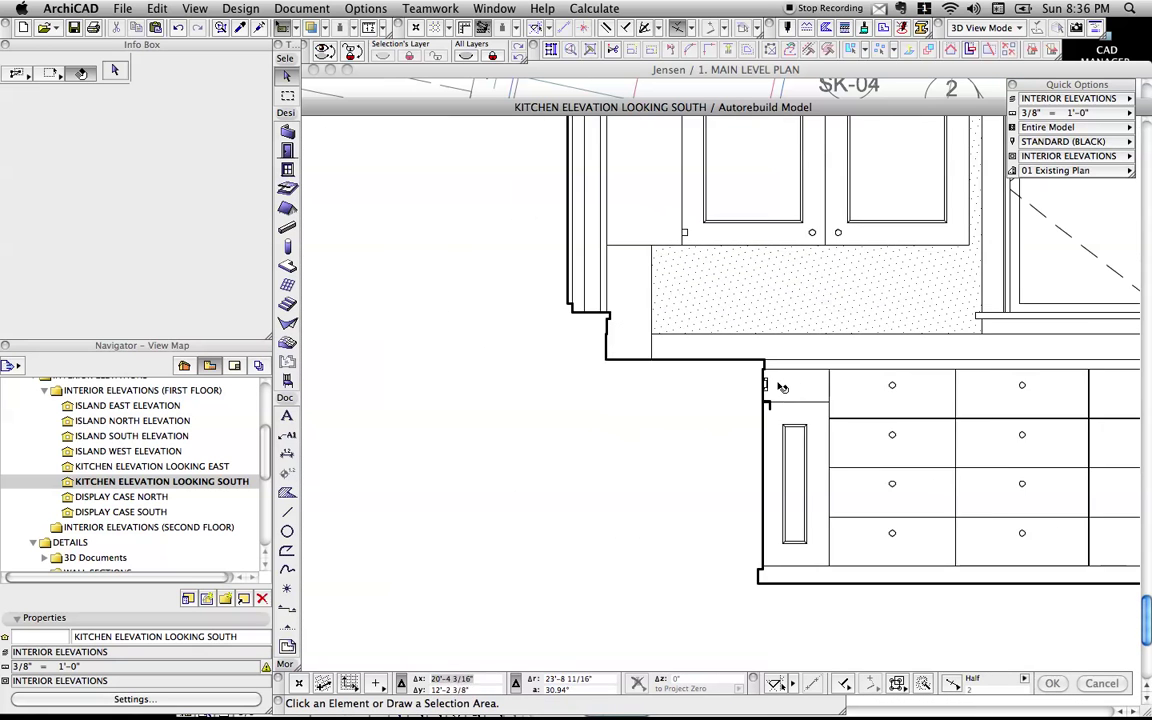
{"action": "middle_click_drag", "start_coordinate": [672, 408], "coordinate": [646, 405]}
Select the masking fill to check its boundary around the whole kitchen elevation, and deselect it.
{"action": "left_click", "coordinate": [710, 362]}
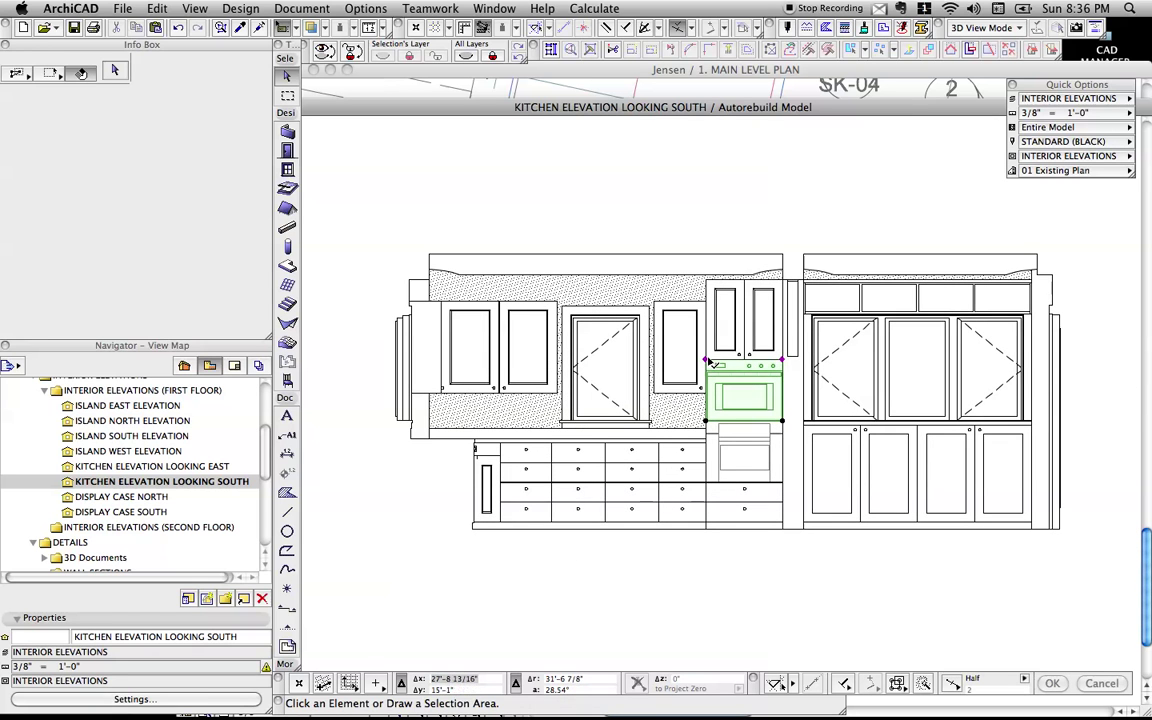
{"action": "left_click", "coordinate": [766, 345]}
{"action": "left_click", "coordinate": [843, 352]}
{"action": "left_click", "coordinate": [579, 206]}
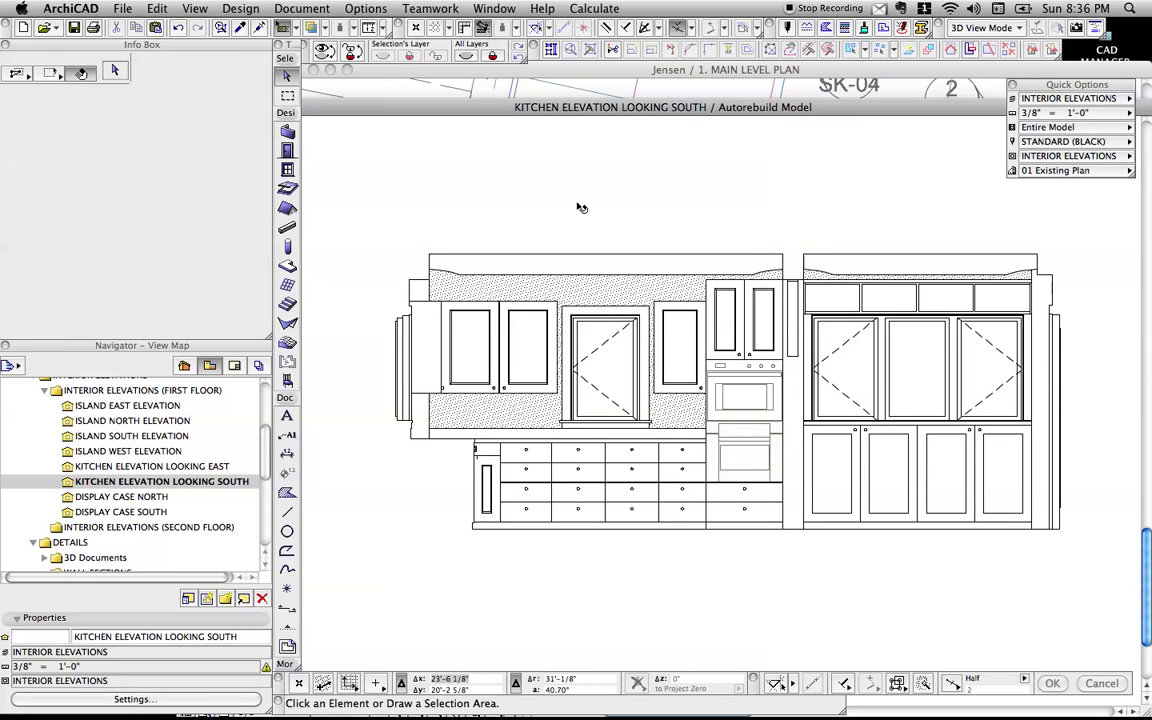
{"action": "left_click", "coordinate": [457, 459]}
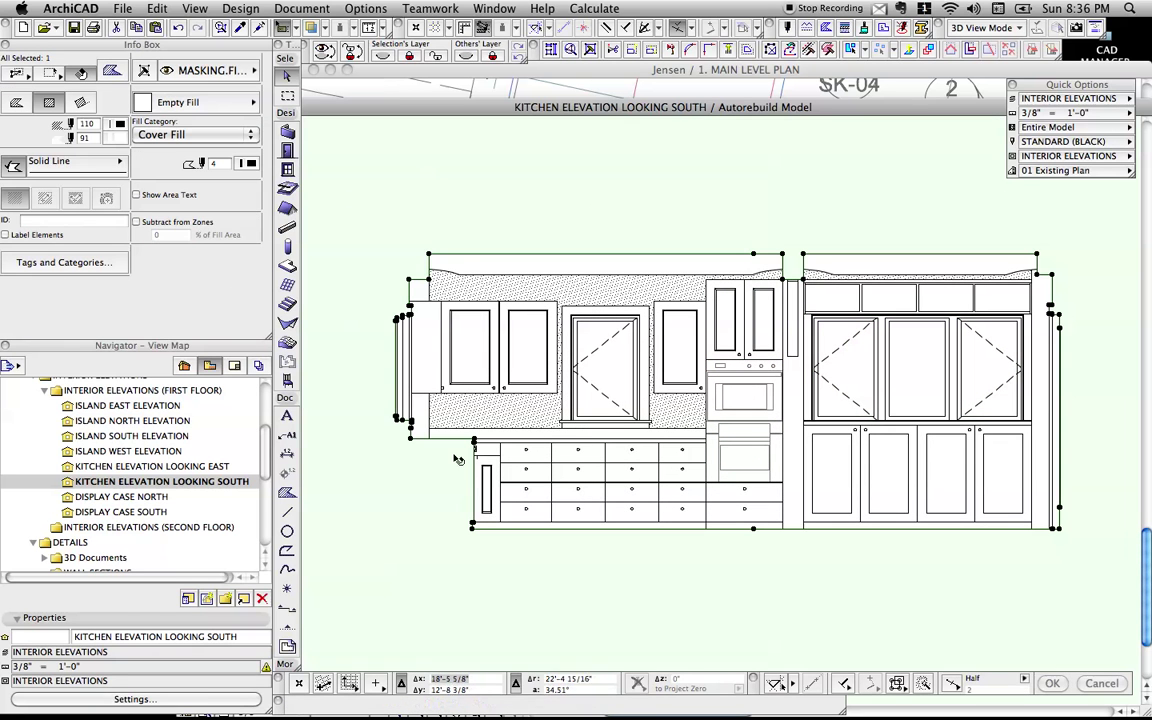
{"action": "left_click", "coordinate": [585, 238]}
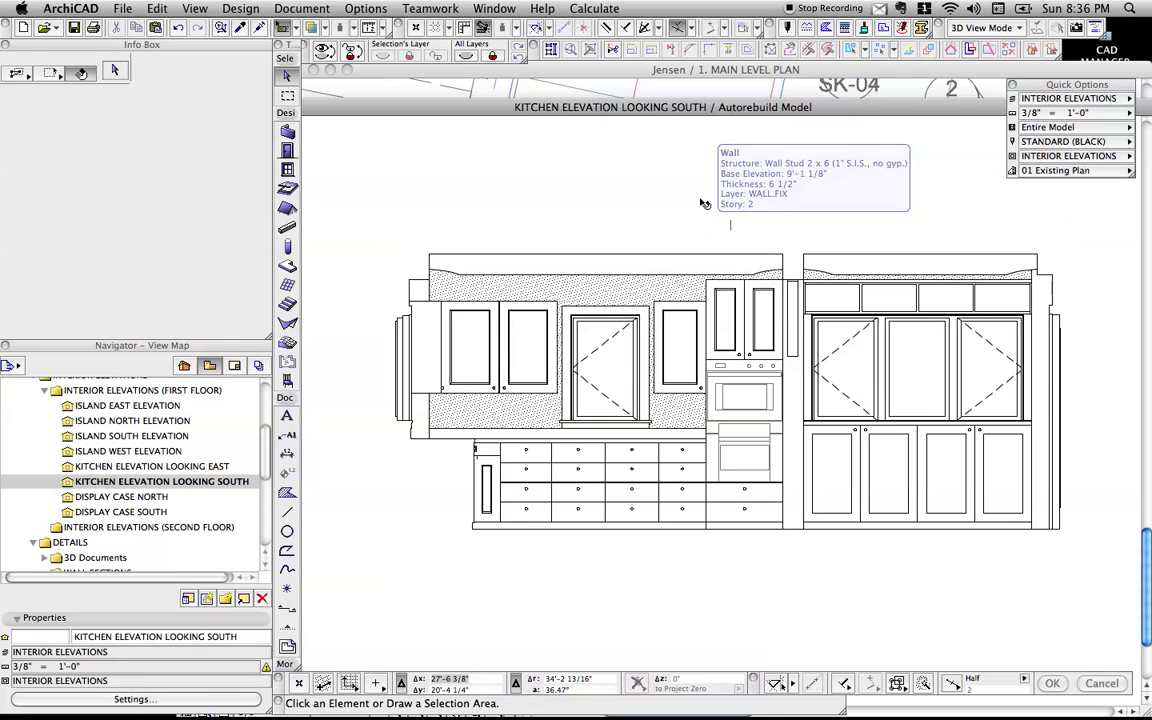
{"action": "scroll", "coordinate": [693, 224], "scroll_direction": "down", "scroll_amount": 1}
{"action": "middle_click_drag", "start_coordinate": [693, 224], "coordinate": [689, 227]}
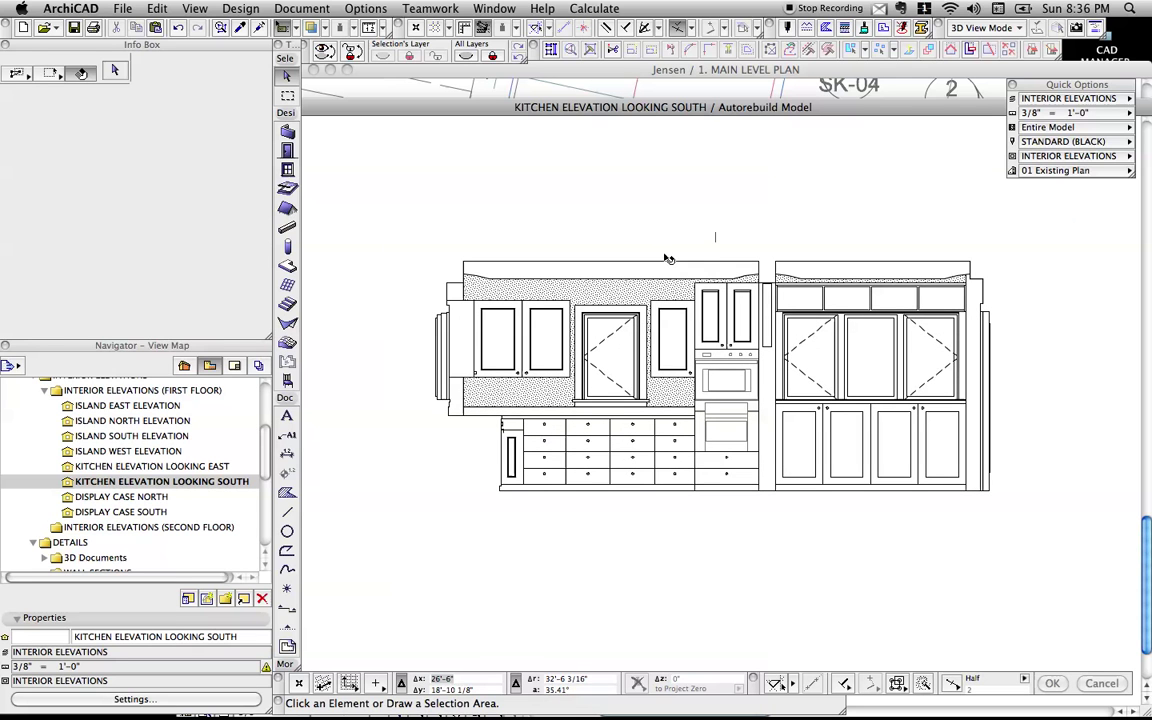